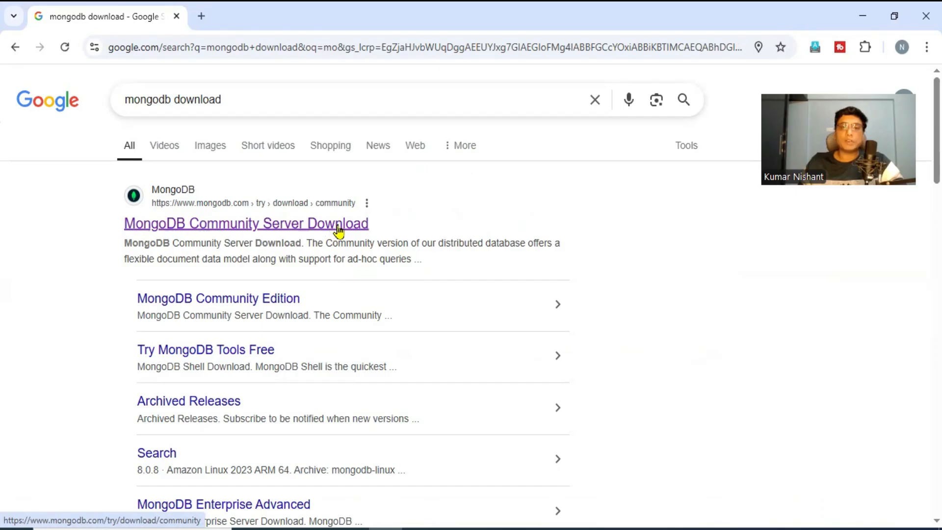
Open the MongoDB Community Server Download search result in a new tab and find its Community Server download section
middle_click(301, 230)
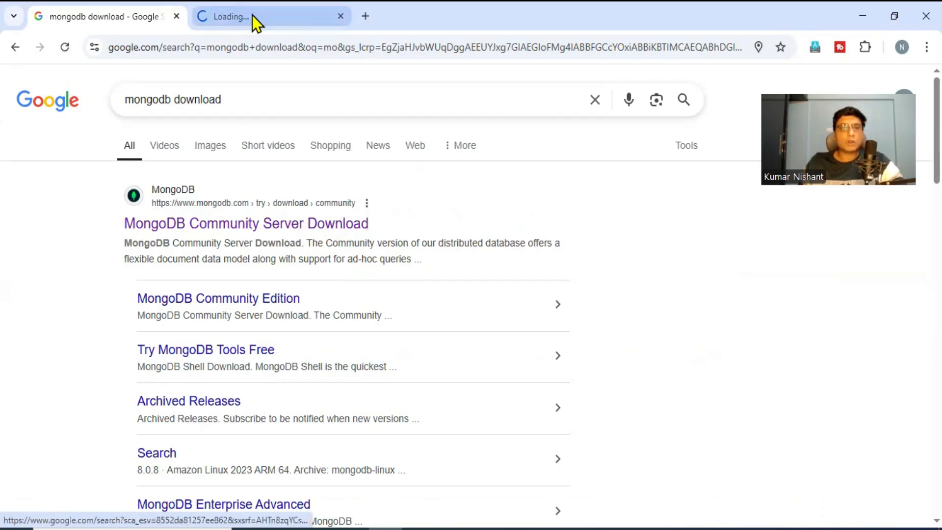
click(266, 16)
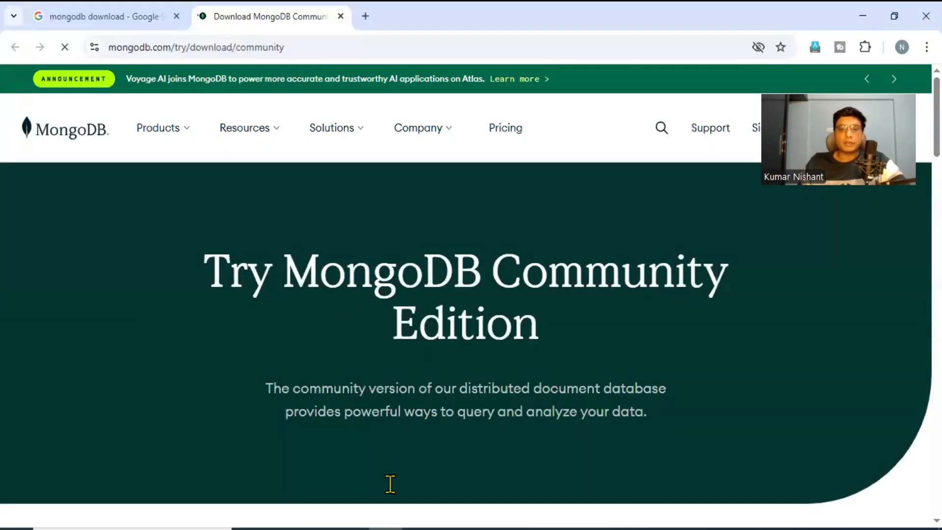
scroll(580, 360, down, 10)
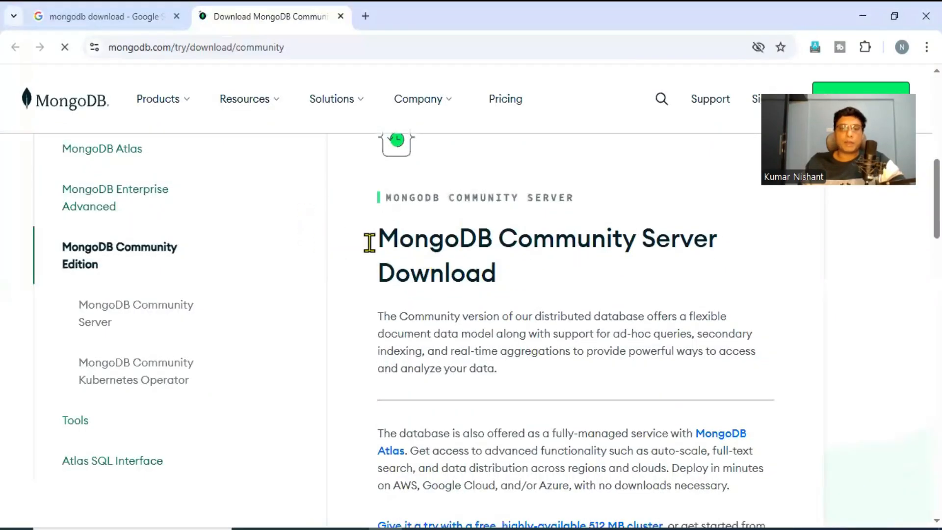
drag(451, 242, 715, 278)
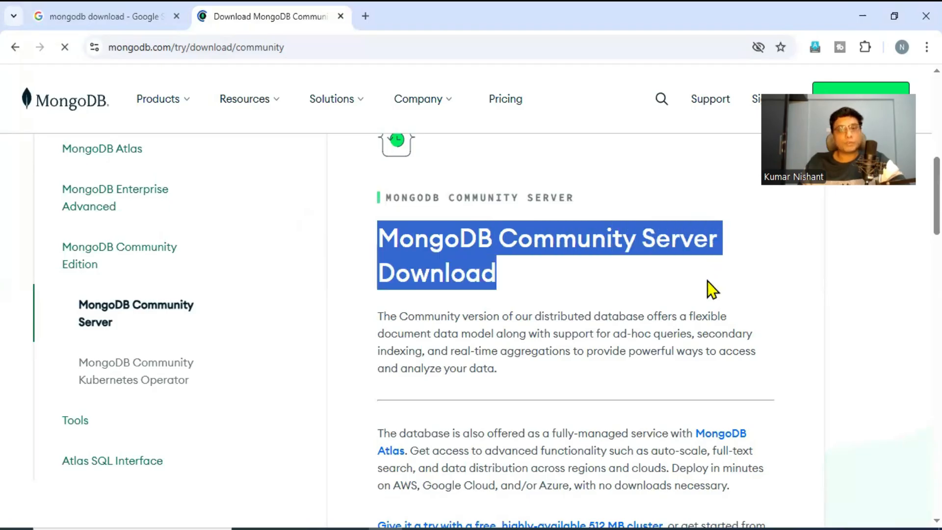
Download MongoDB Community Server 8.0.8 for Windows x64 as an msi package and check the download's progress
scroll(582, 428, down, 7)
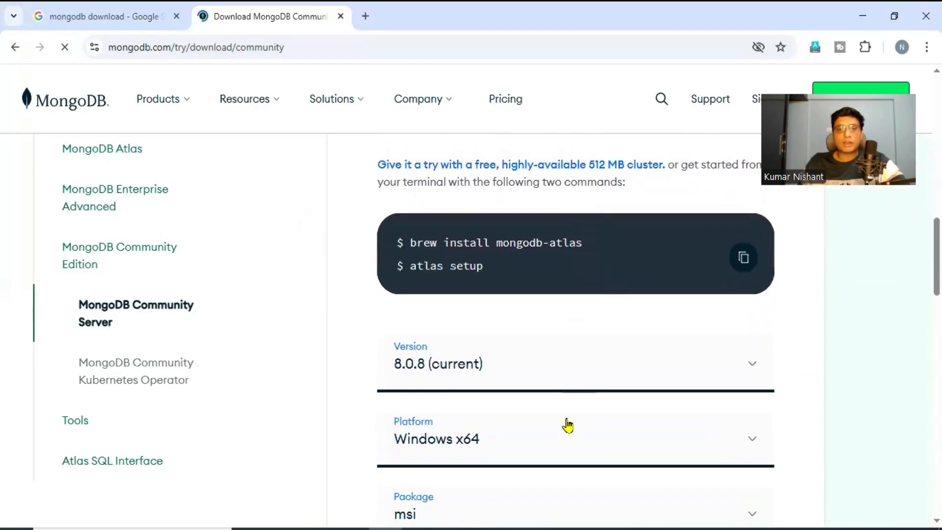
scroll(567, 425, down, 3)
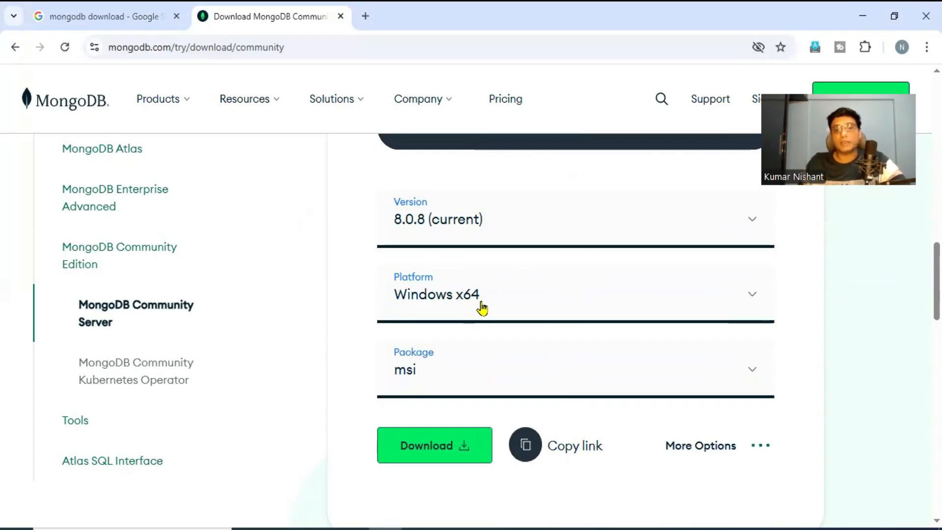
scroll(491, 295, down, 1)
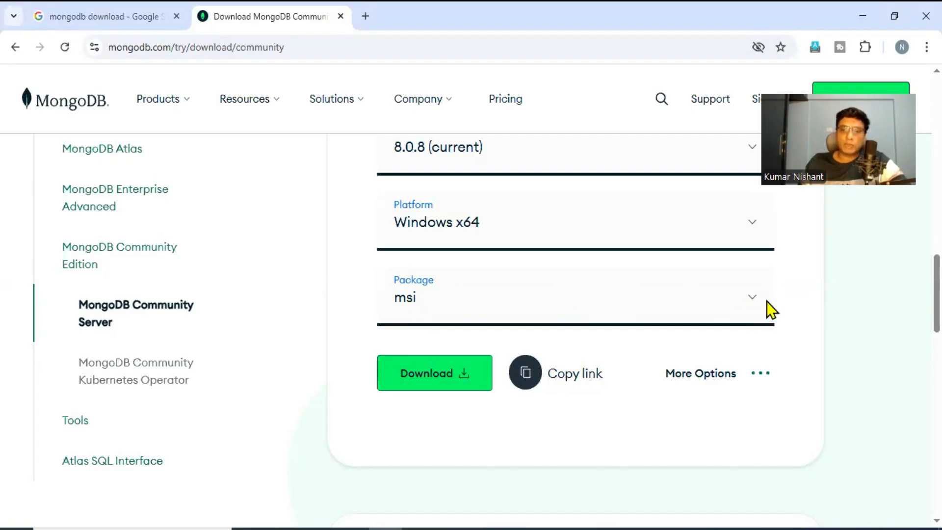
click(752, 298)
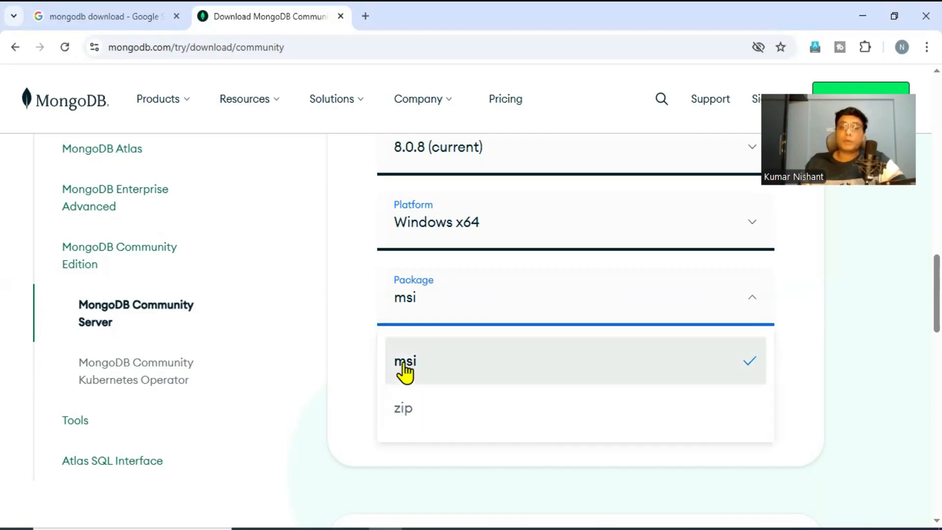
click(610, 315)
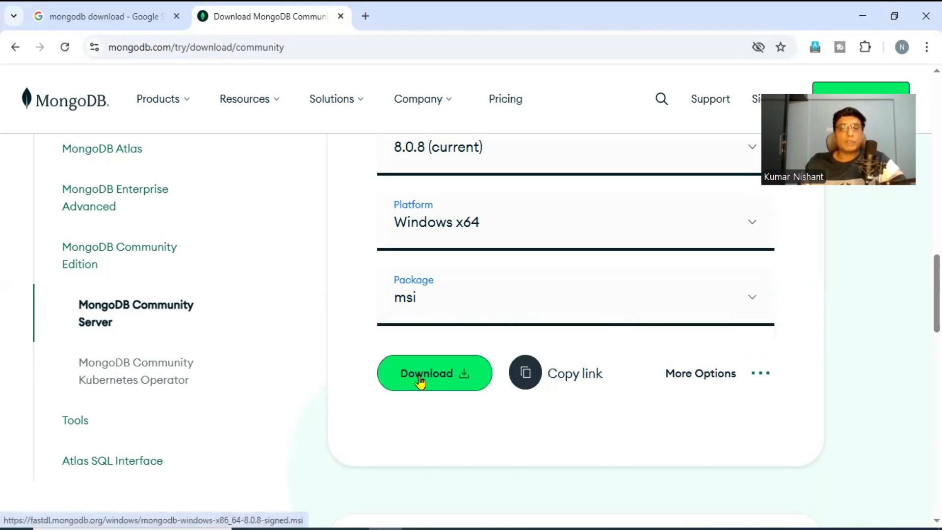
click(446, 374)
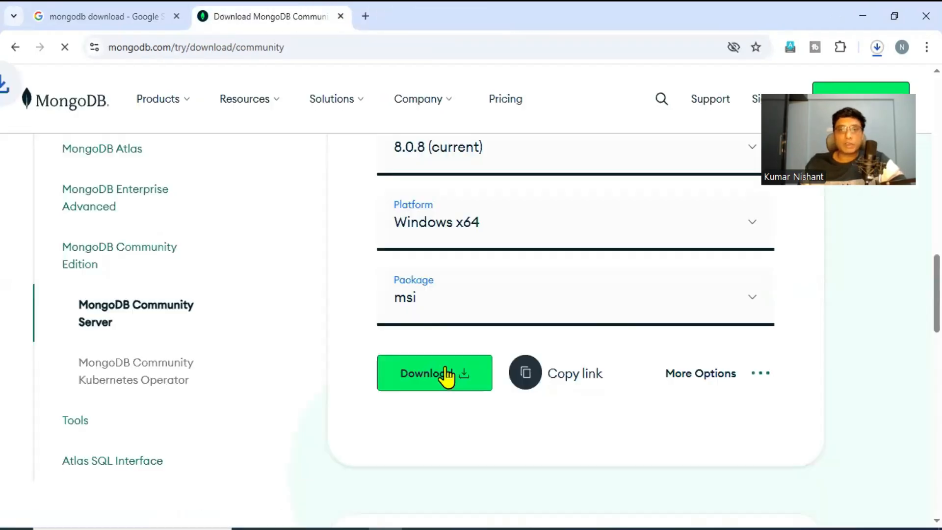
click(876, 48)
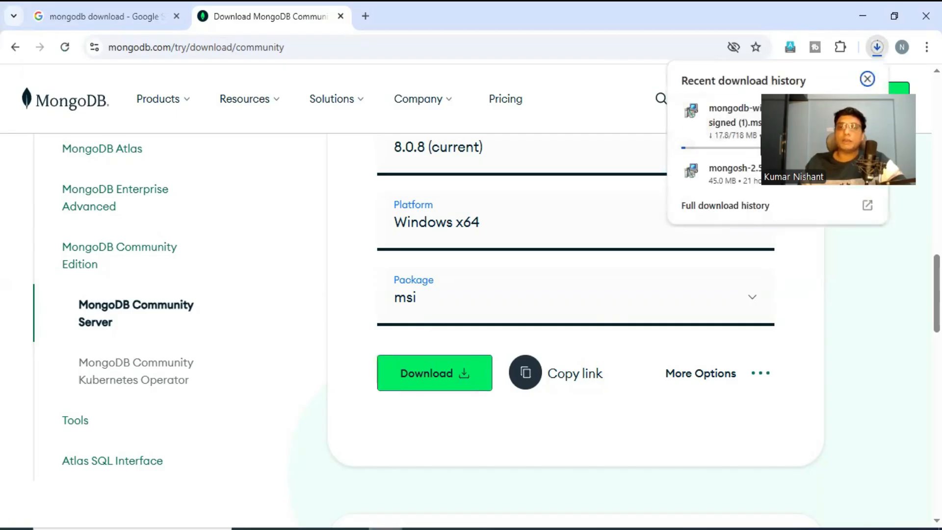
click(867, 79)
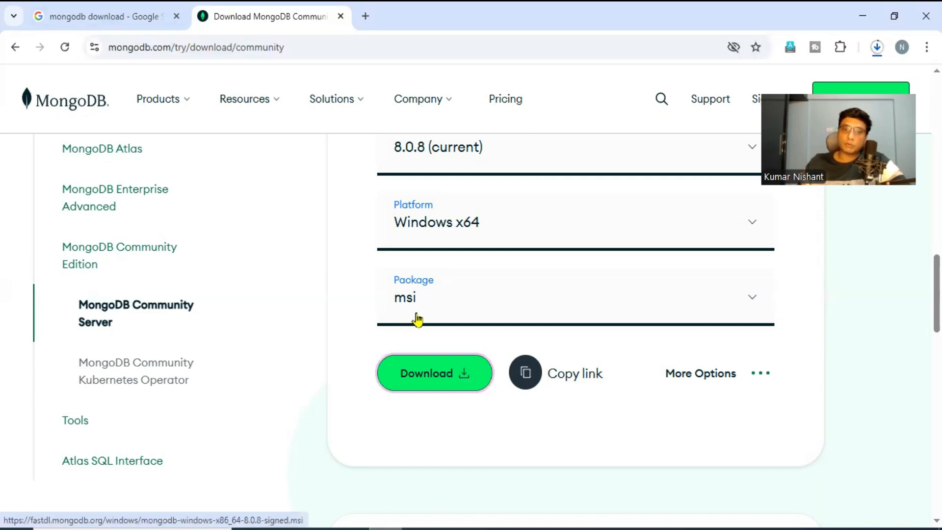
Open the MongoDB Tools download page and find the version and platform options for MongoDB Shell
scroll(442, 330, up, 2)
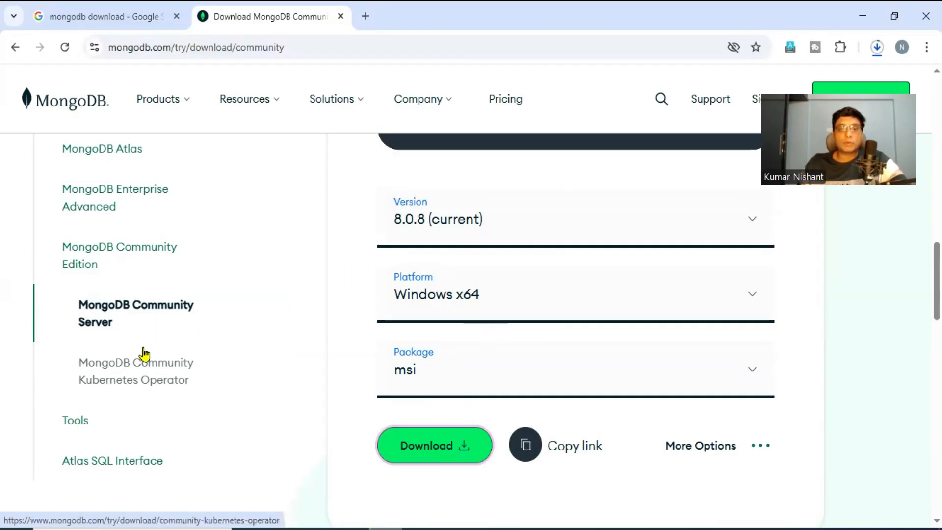
scroll(79, 419, down, 2)
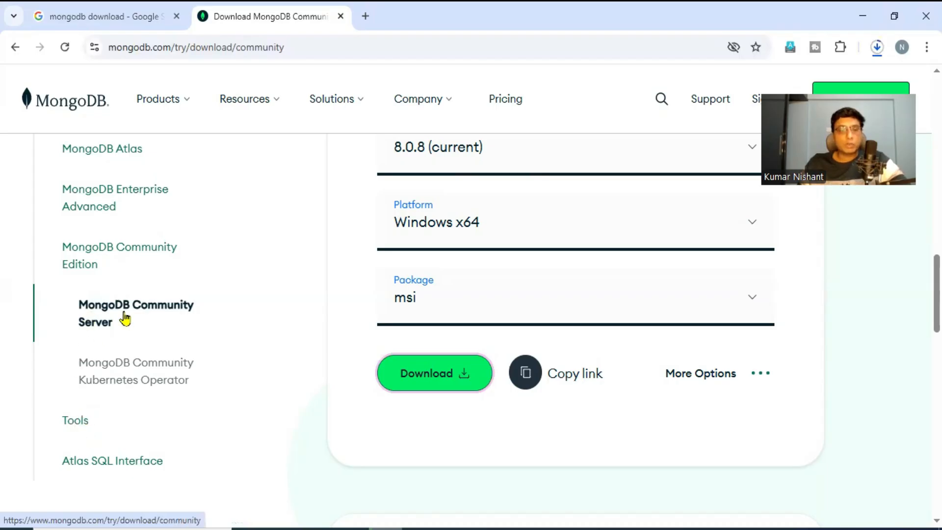
click(77, 425)
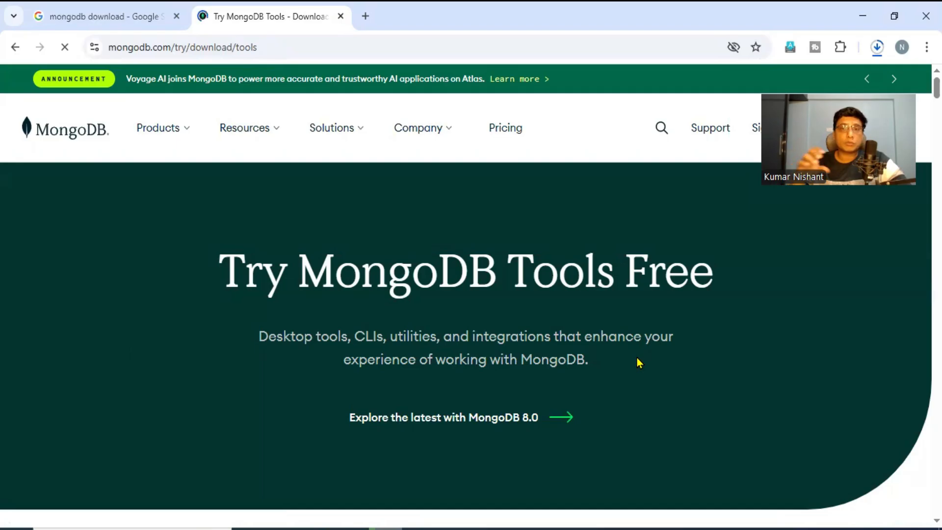
scroll(580, 397, down, 10)
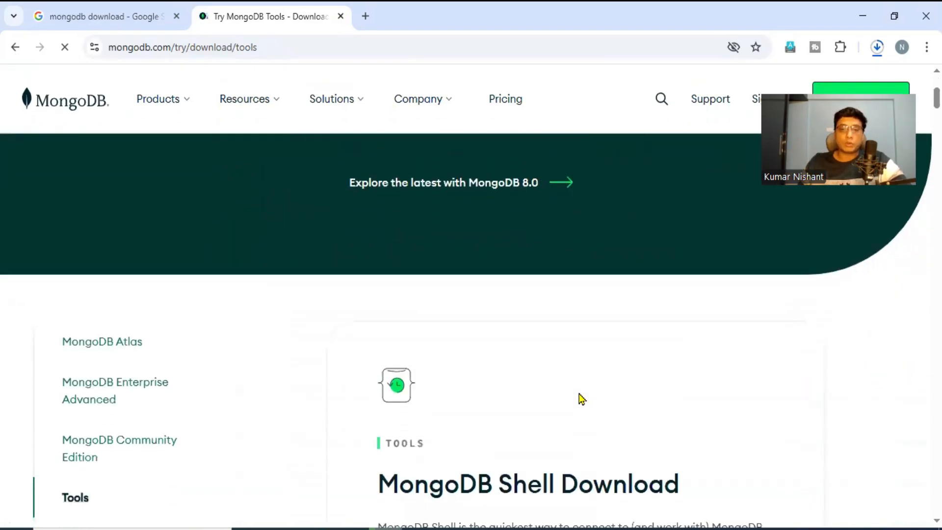
drag(383, 208, 673, 212)
click(567, 339)
scroll(567, 353, down, 5)
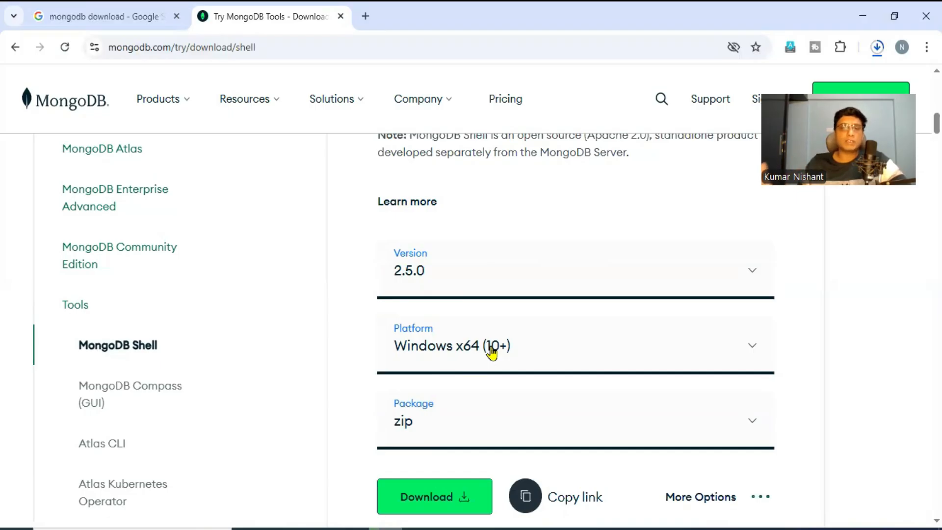
Select the msi package for MongoDB Shell 2.5.0 on Windows x64 (10+)
scroll(508, 345, down, 3)
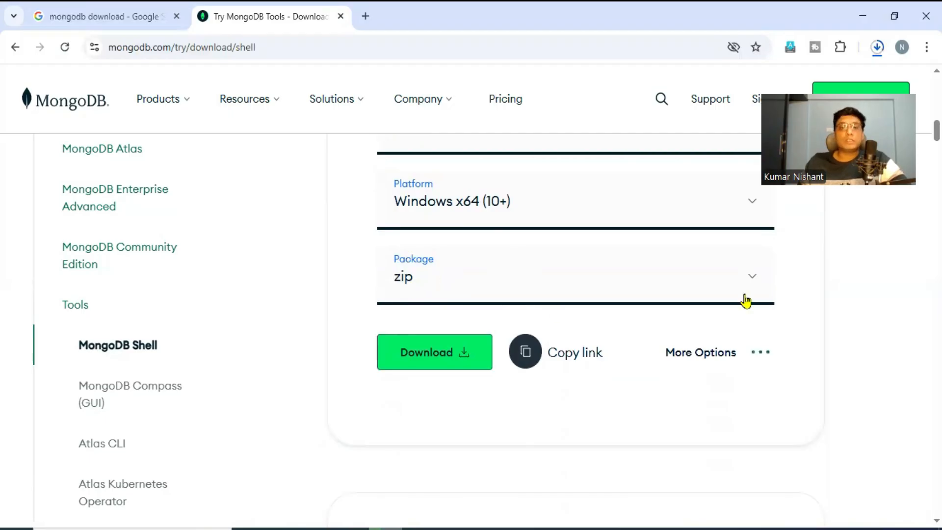
click(753, 280)
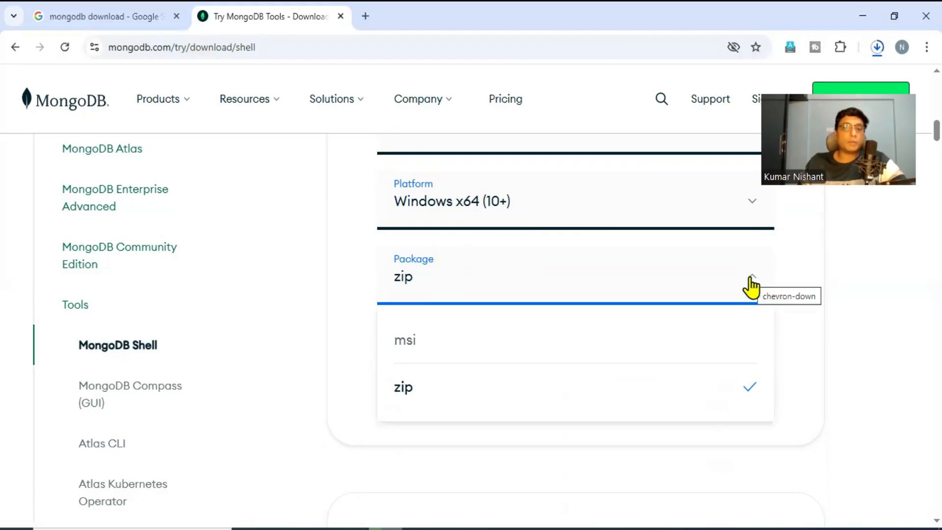
click(409, 353)
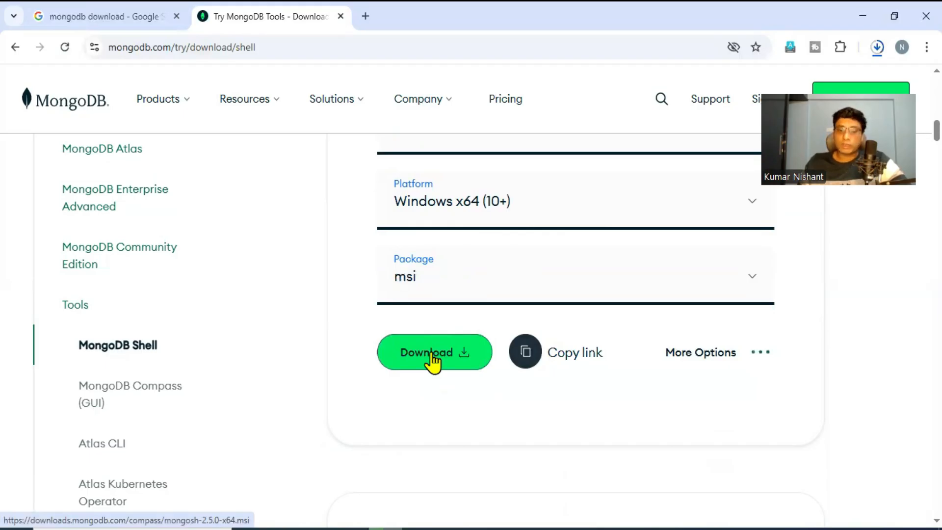
Switch to the Downloads folder in File Explorer and narrow its navigation pane
click(283, 529)
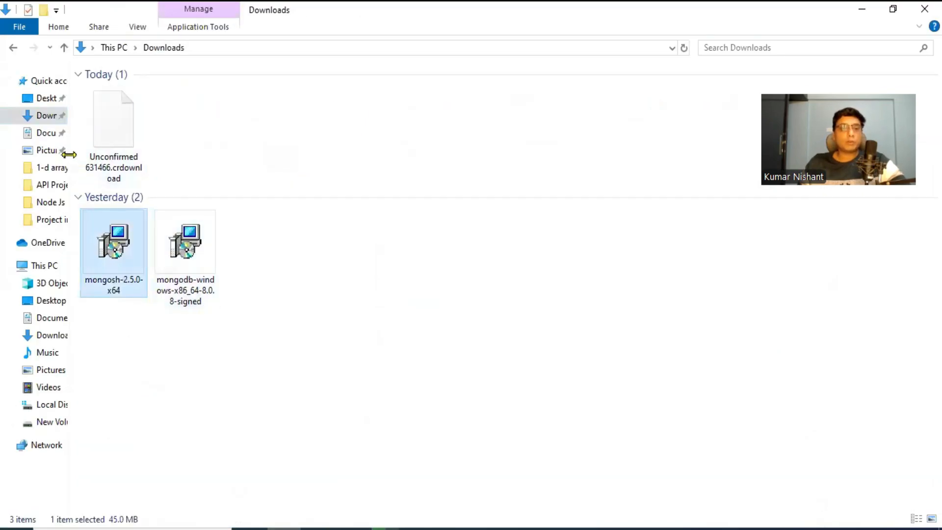
drag(69, 155, 41, 155)
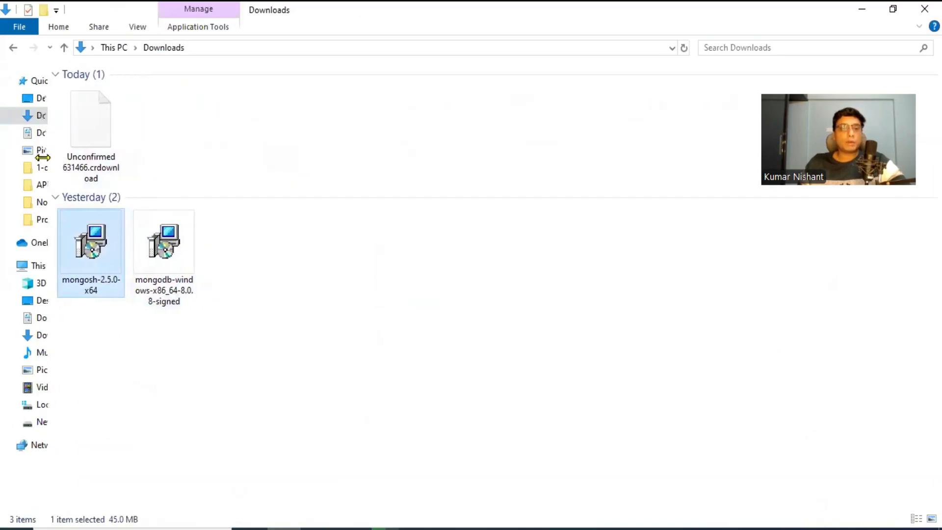
click(295, 284)
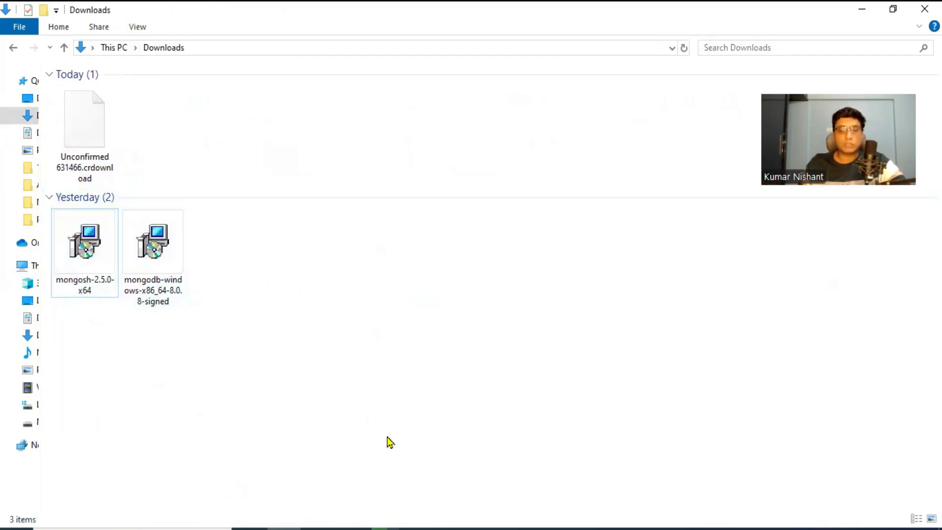
key(alt+Tab)
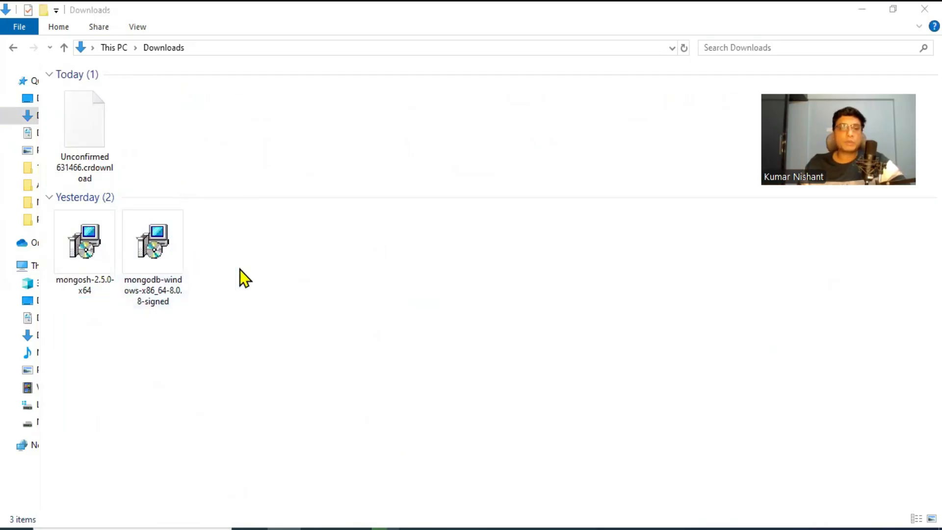
Launch the mongodb-windows-x86_64-8.0.8-signed installer and accept its license agreement
click(164, 297)
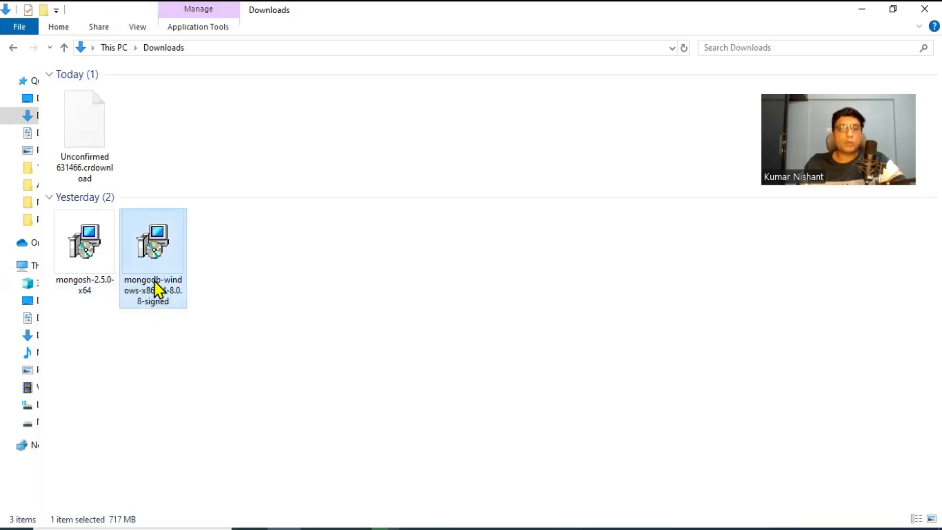
double_click(159, 247)
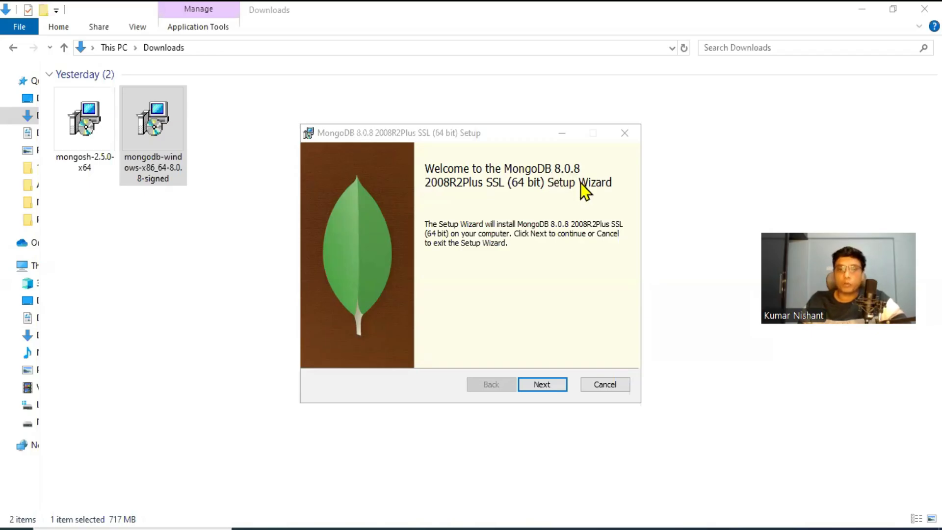
click(538, 384)
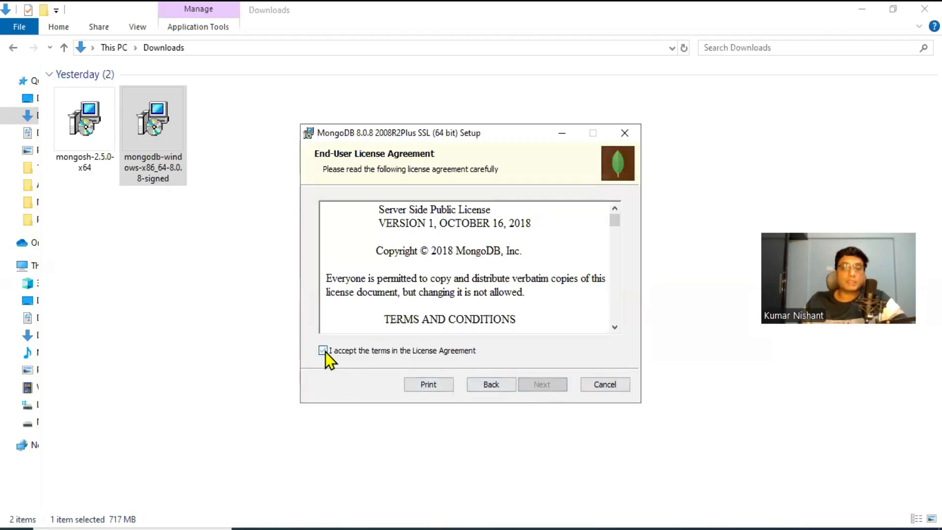
click(324, 351)
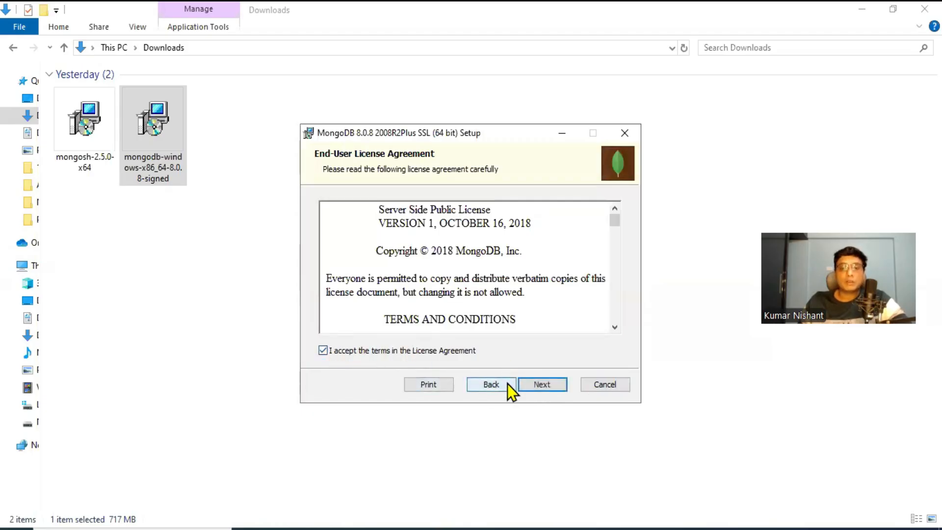
click(542, 384)
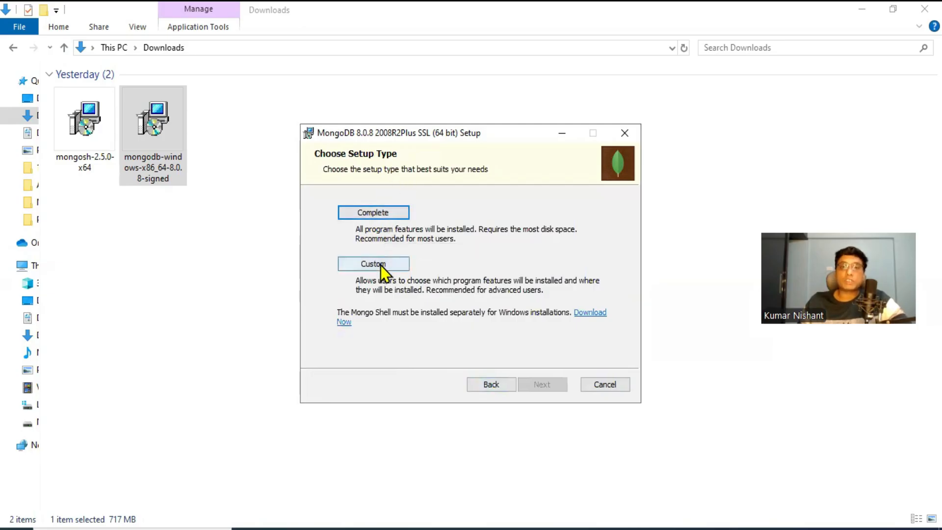
Install MongoDB with the Complete setup type, running MongoD as a Network Service user and including MongoDB Compass
click(381, 213)
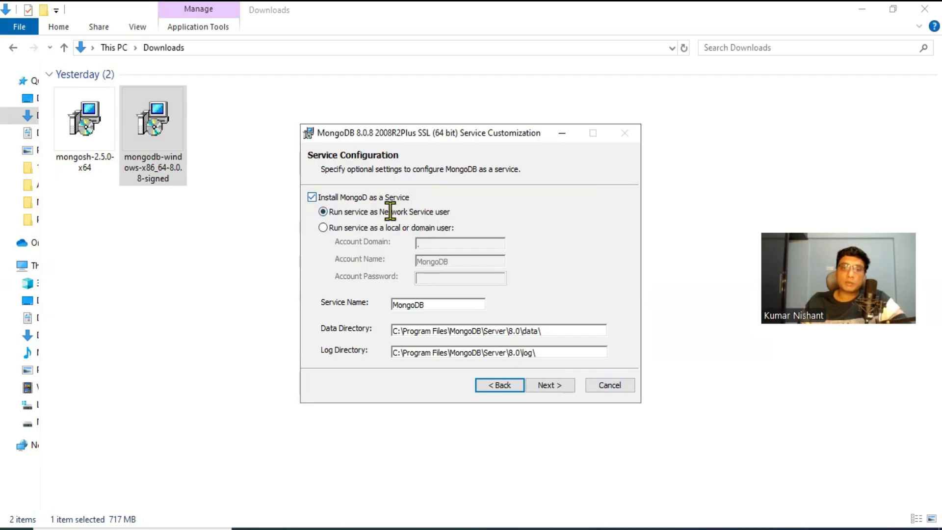
click(549, 389)
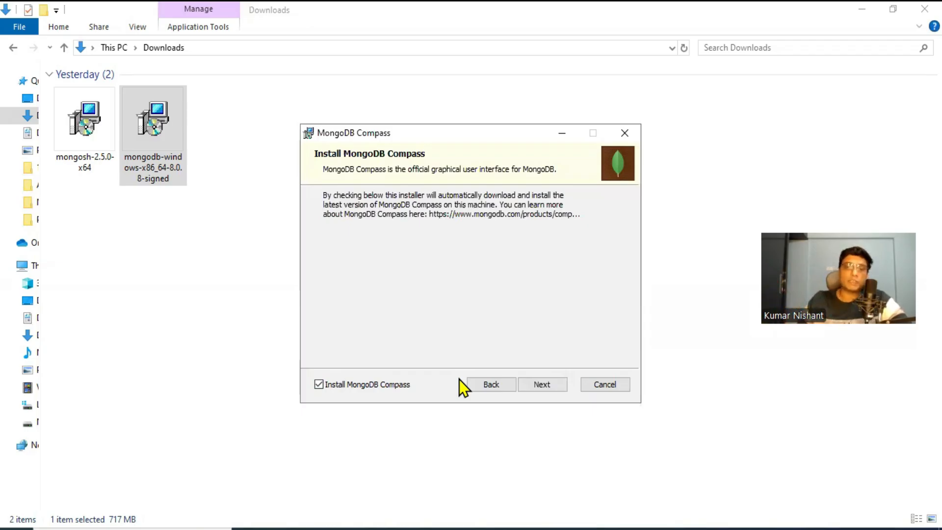
click(551, 384)
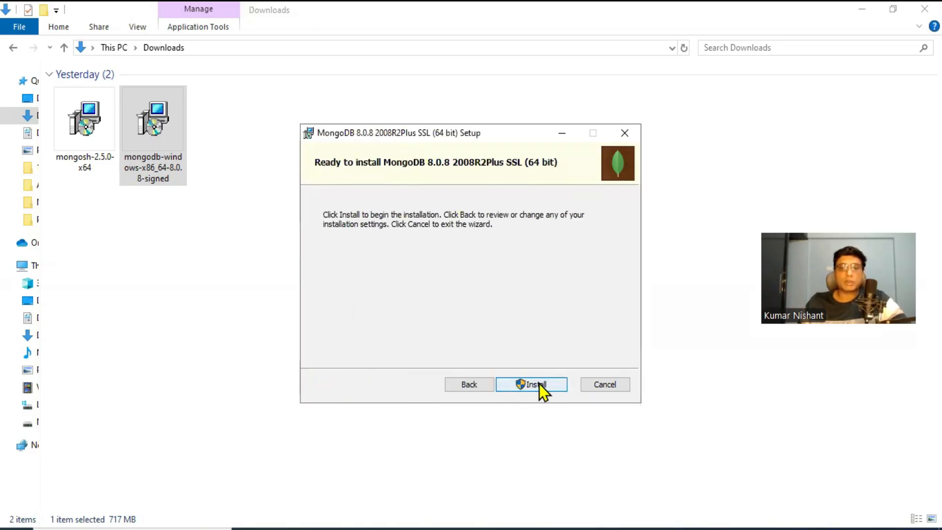
click(535, 384)
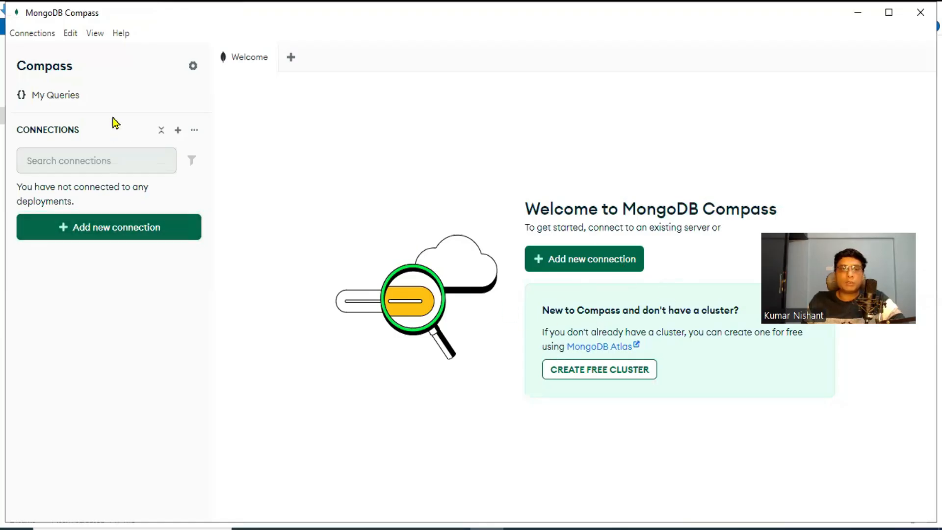
Create a Compass connection named MongoDb with the URI mongodb://localhost:27017/, then save it and connect
click(96, 235)
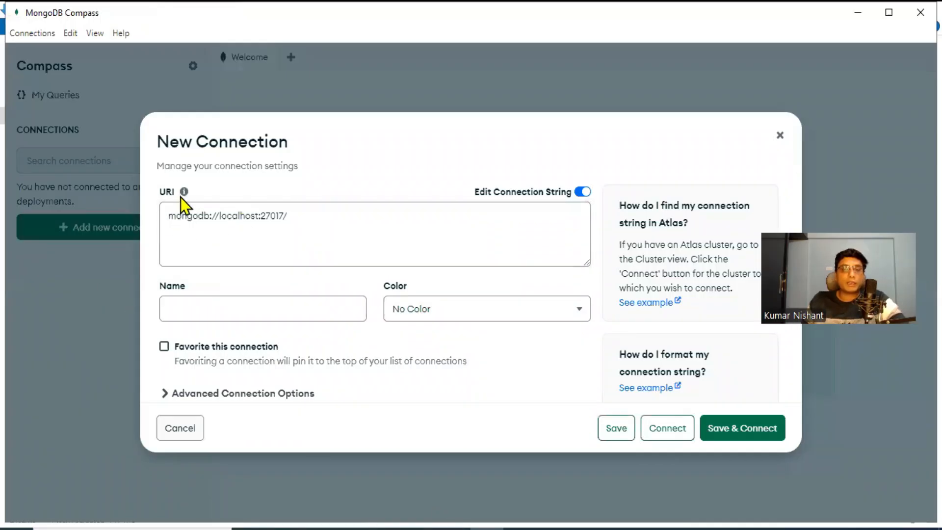
click(188, 217)
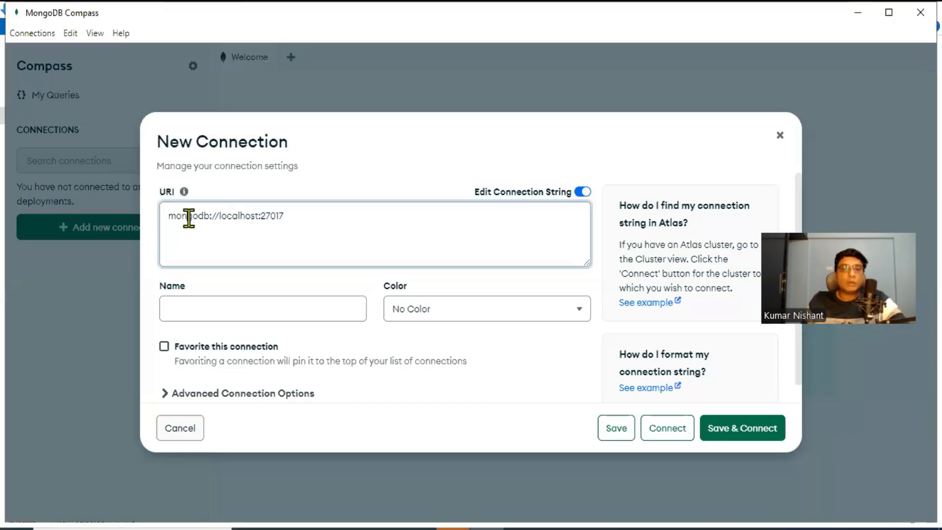
drag(216, 216, 296, 222)
click(260, 216)
click(270, 216)
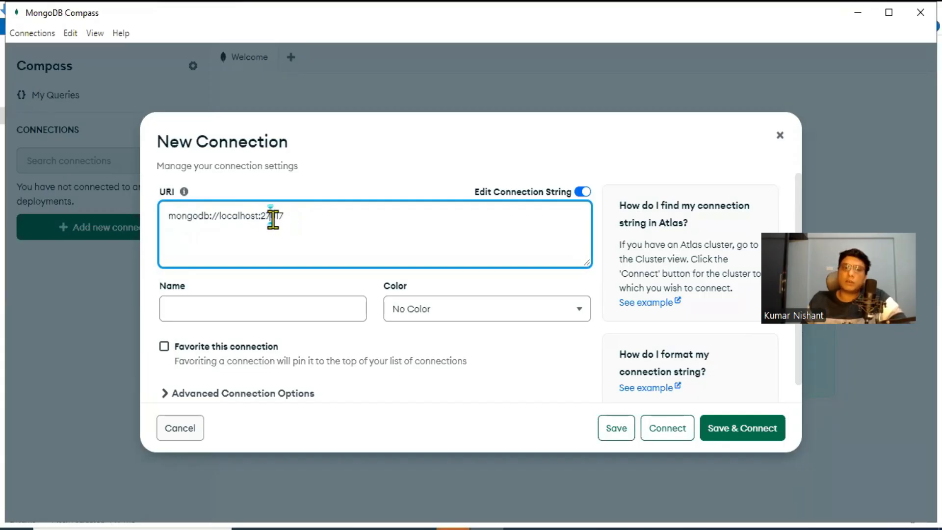
click(220, 312)
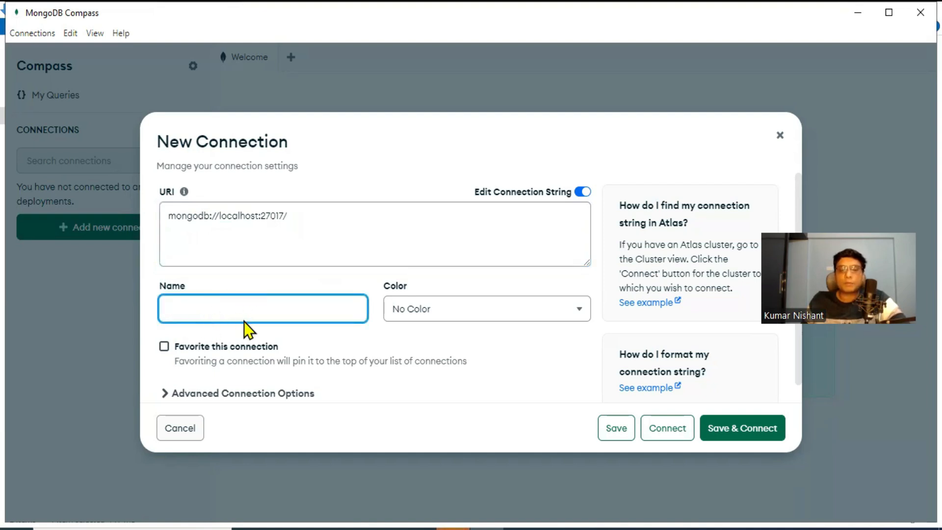
text(MongoDb)
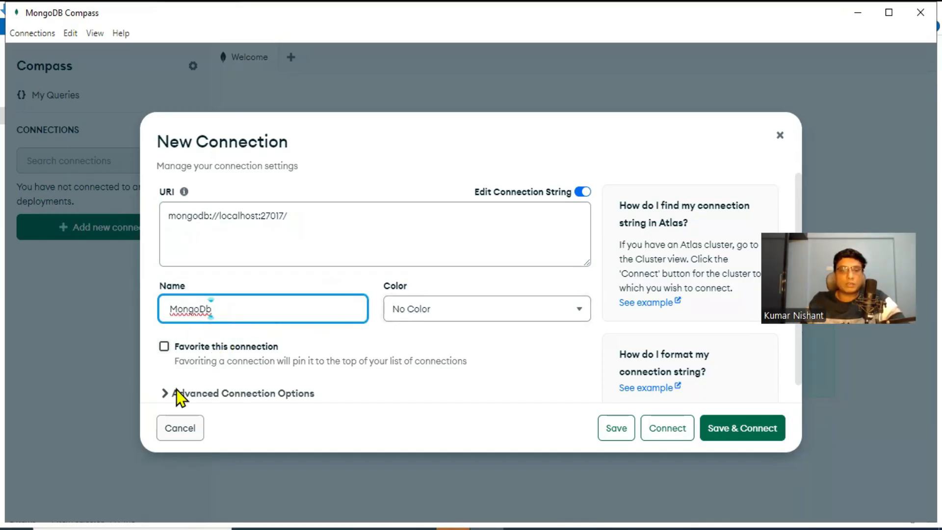
click(734, 430)
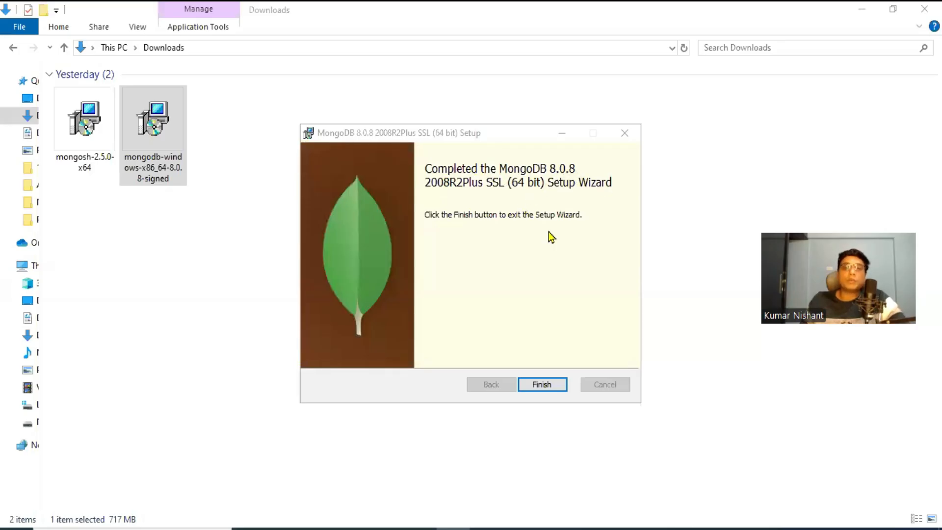
Exit the completed MongoDB 8.0.8 setup and start the mongosh-2.5.0-x64 installer, advancing to its destination folder settings
click(542, 385)
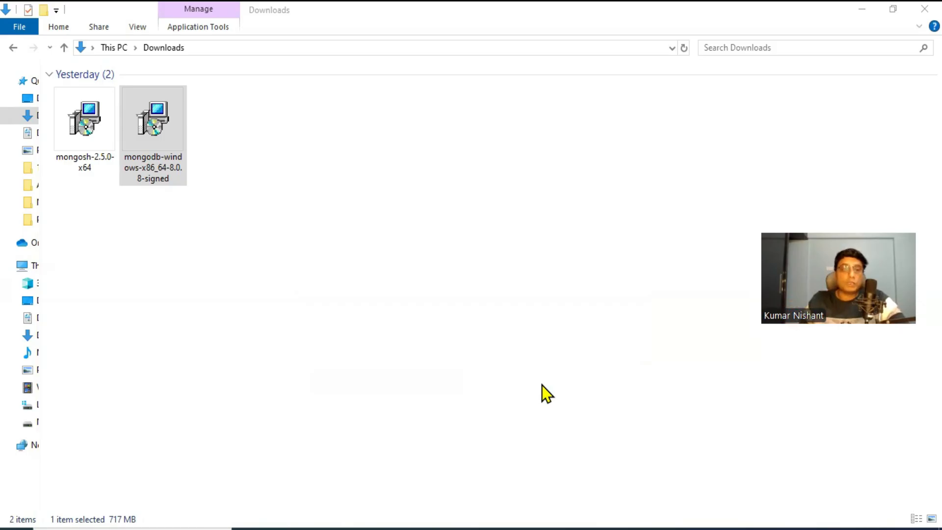
click(104, 164)
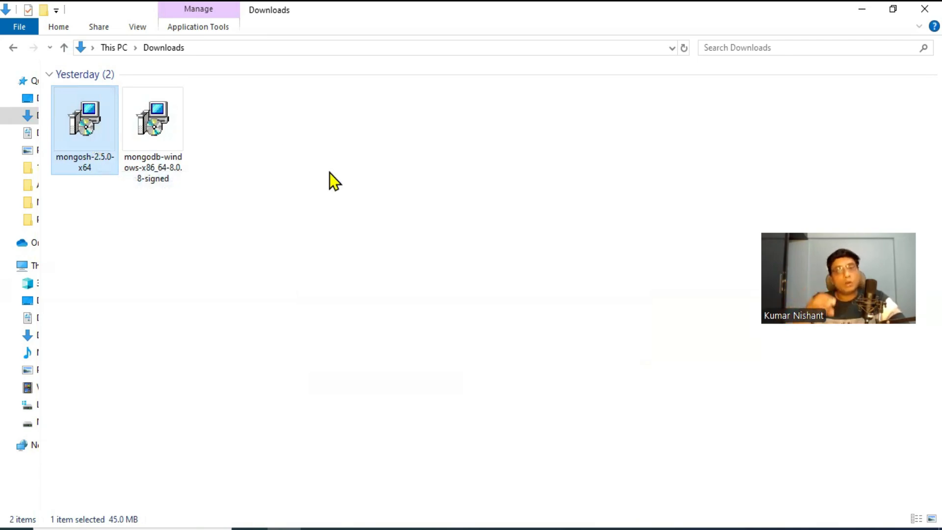
double_click(96, 137)
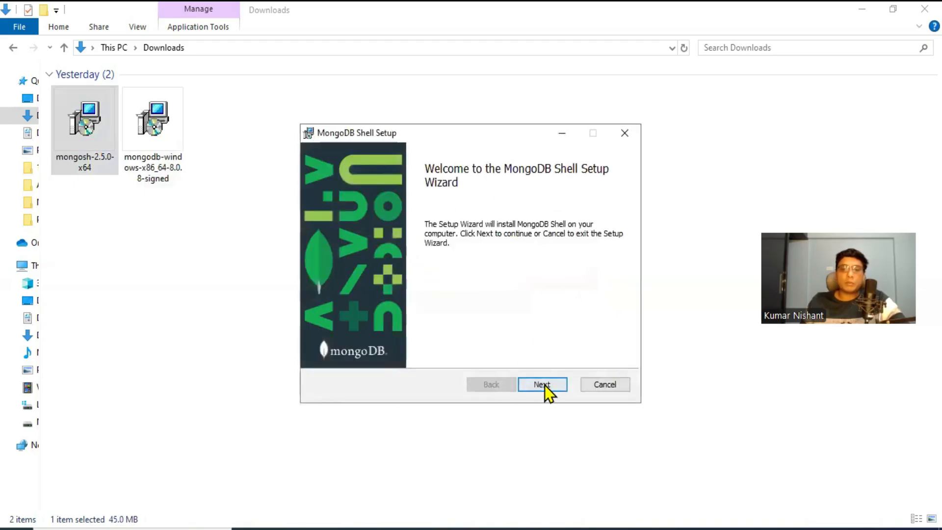
click(542, 385)
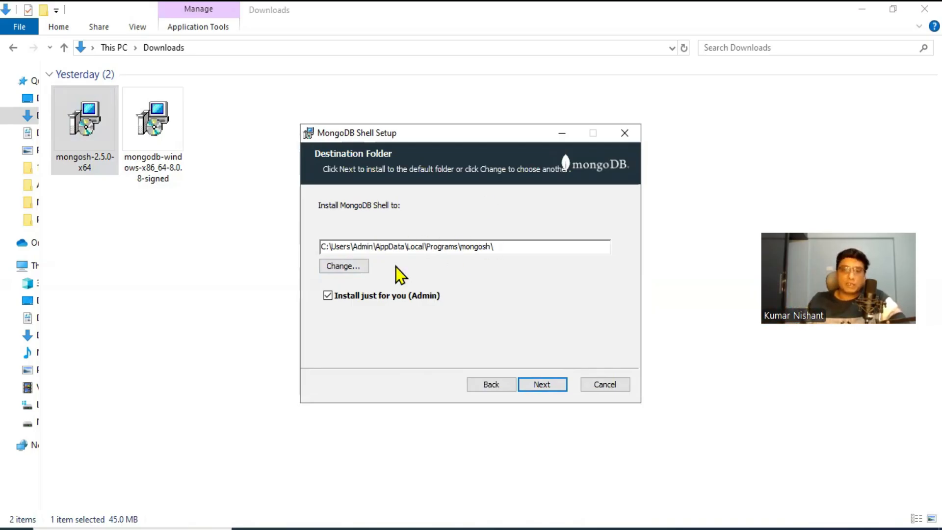
Change the MongoDB Shell destination to a new folder named Mongosh created directly on the C: drive
click(343, 269)
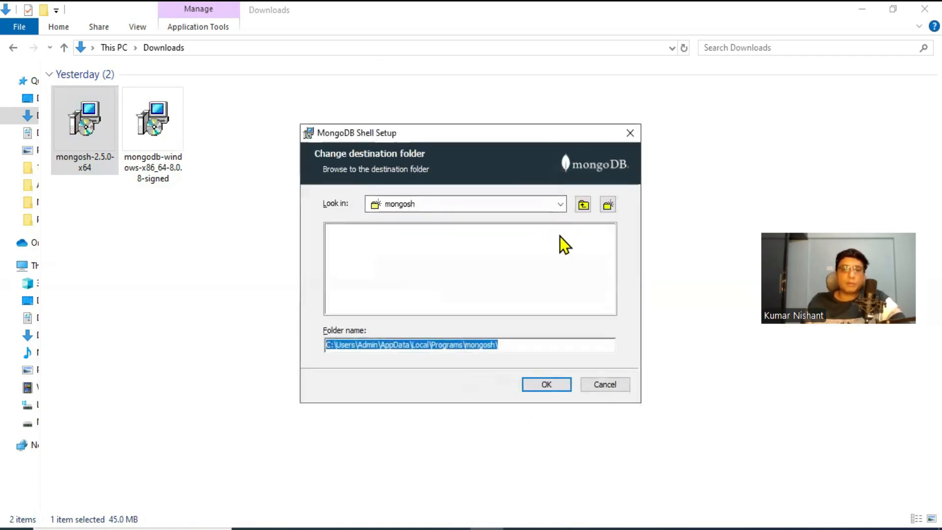
click(583, 205)
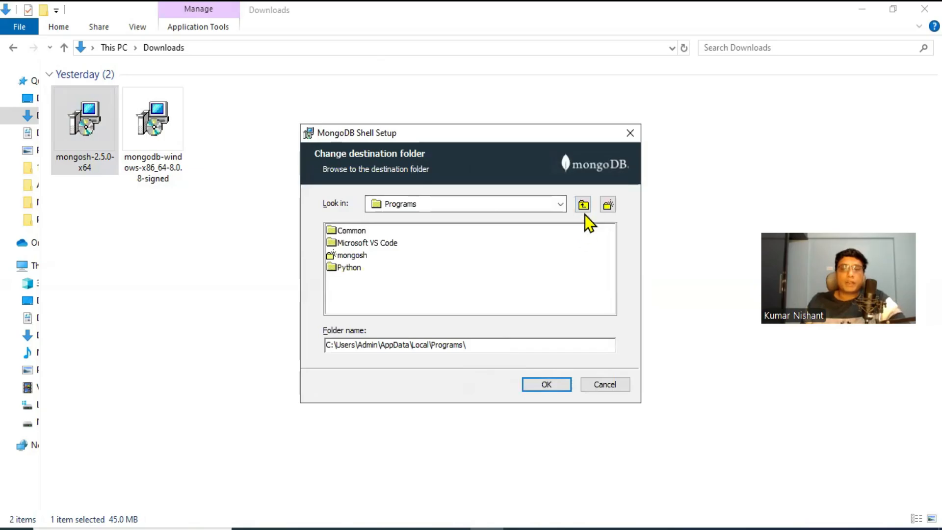
click(583, 205)
click(582, 206)
click(583, 205)
click(583, 205)
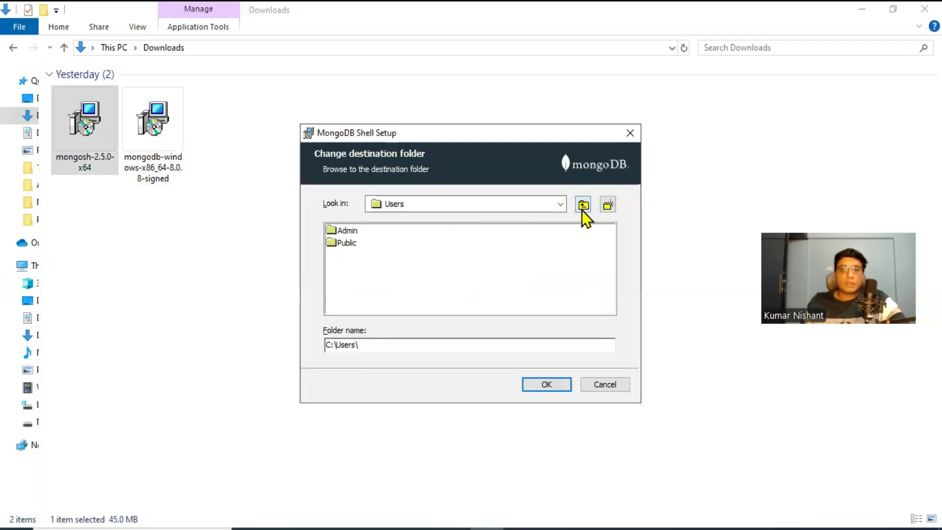
click(583, 210)
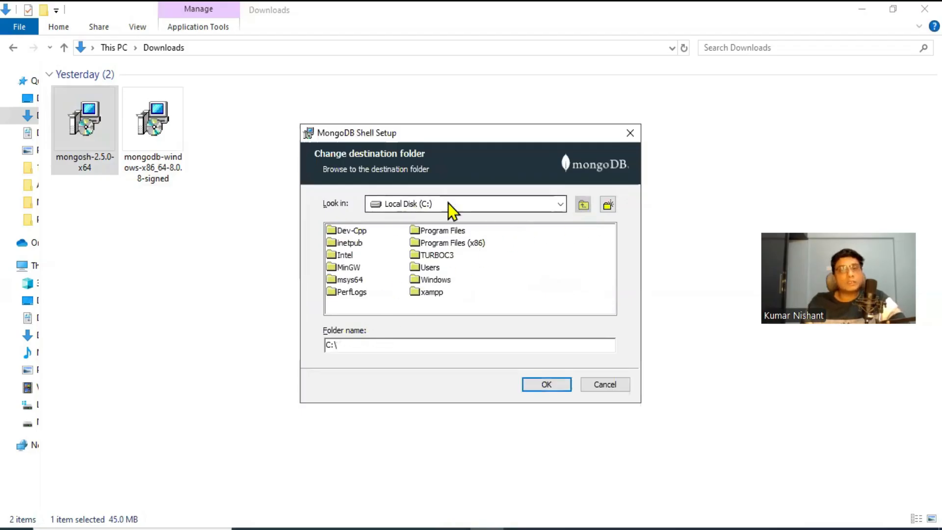
click(608, 205)
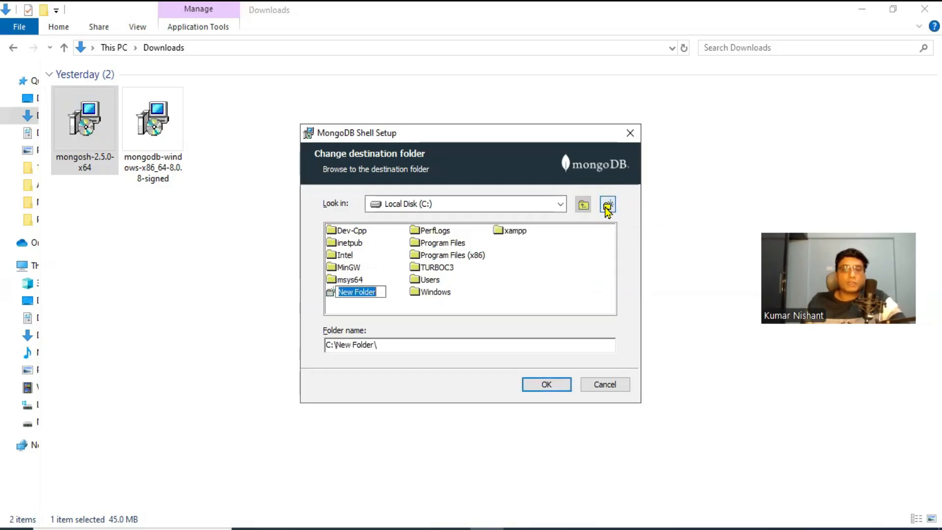
text(Mongosh)
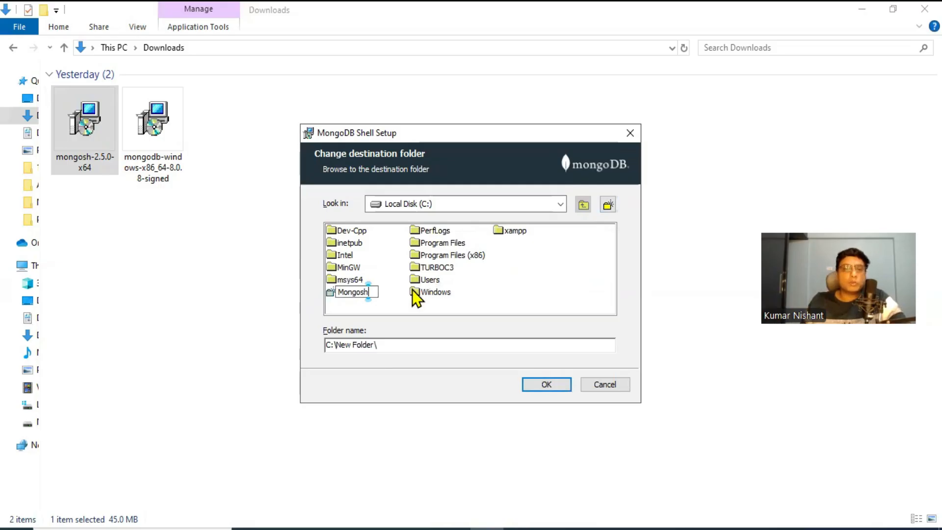
key(Return)
click(353, 280)
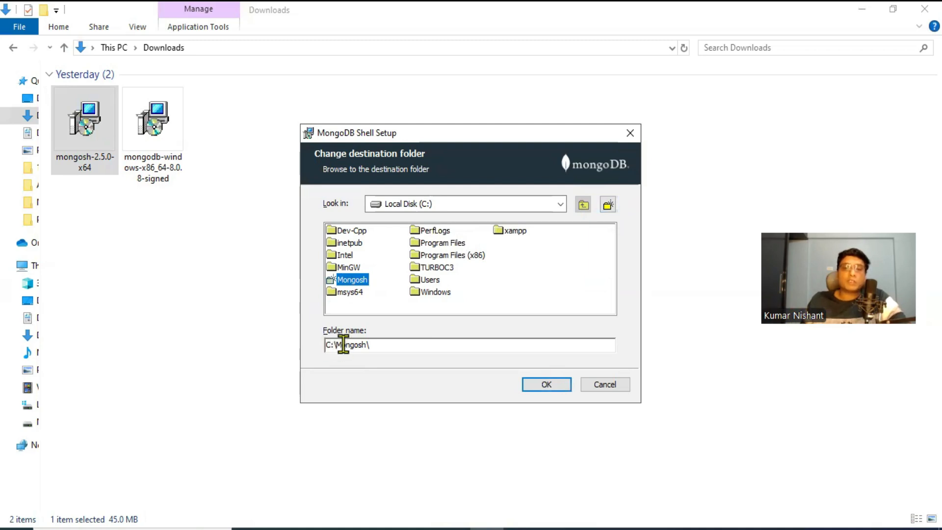
click(546, 384)
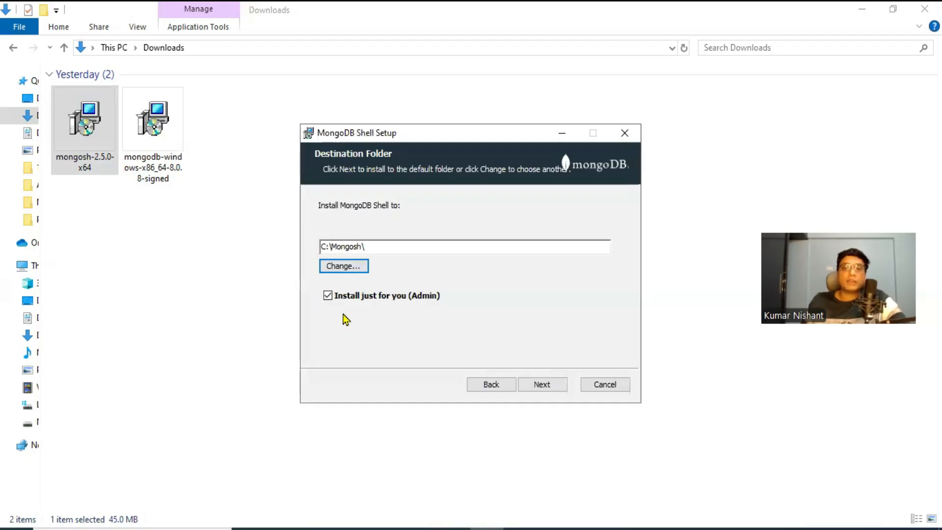
Install MongoDB Shell into C:\Mongosh\ for the current user only and exit the setup wizard
click(548, 385)
click(536, 385)
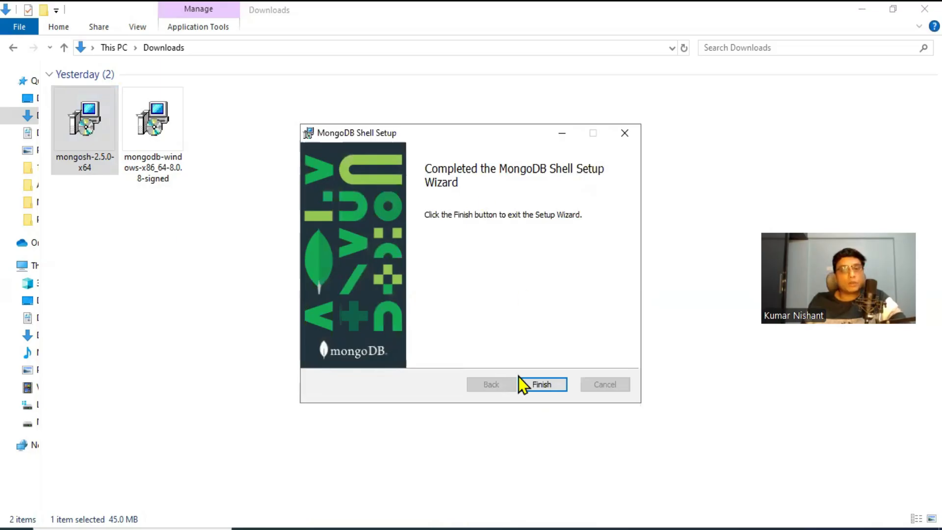
click(536, 382)
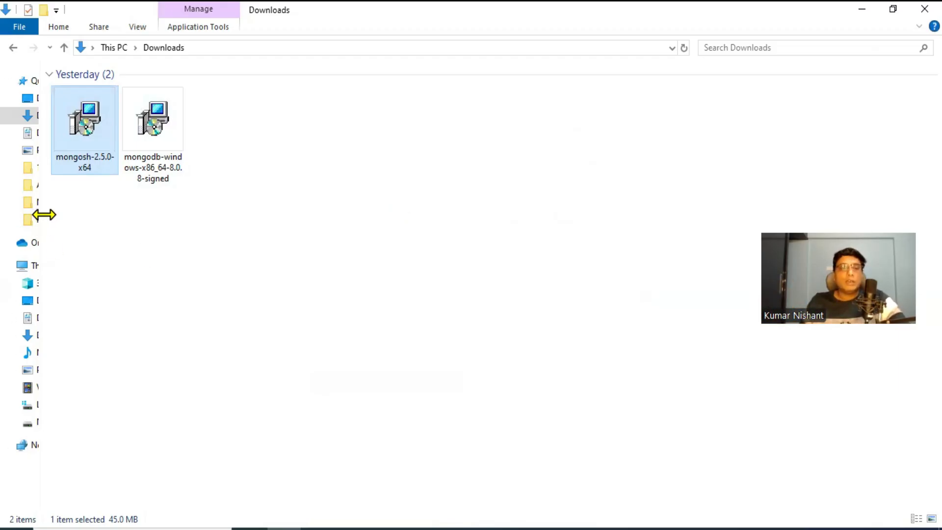
Browse in File Explorer to the server's bin folder at C:\Program Files\MongoDB\Server\8.0\bin
drag(44, 214, 120, 208)
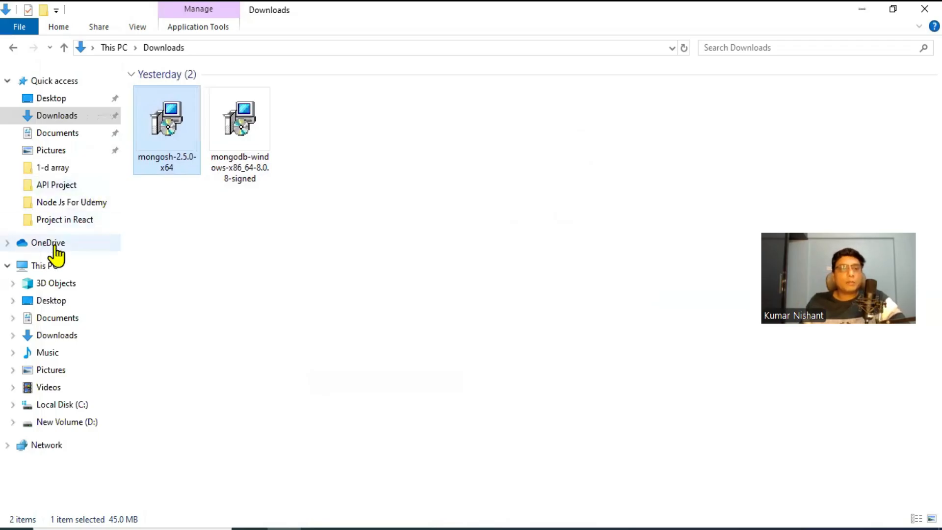
click(66, 405)
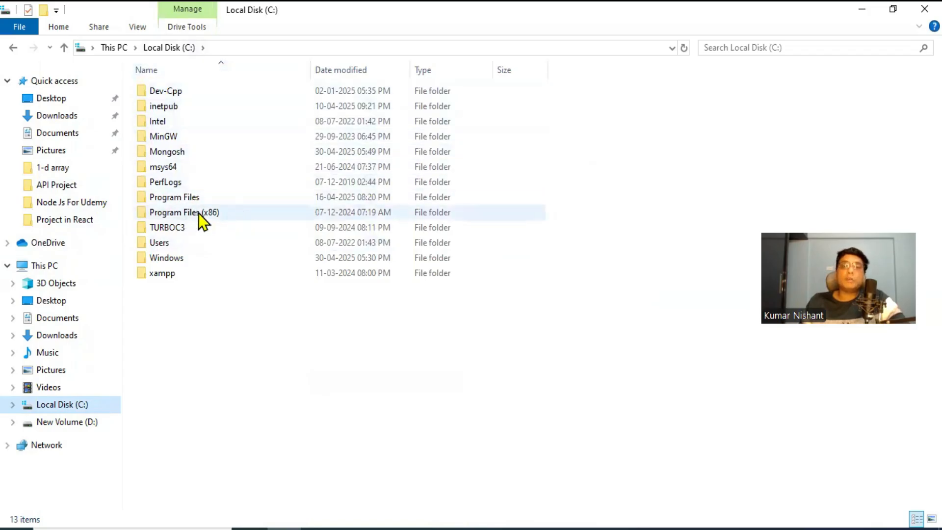
click(166, 198)
double_click(166, 198)
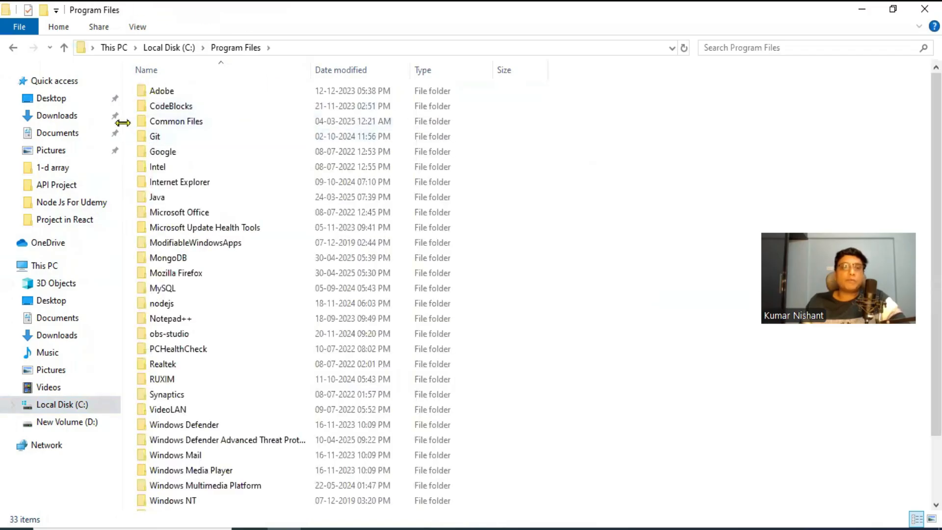
drag(105, 120, 60, 119)
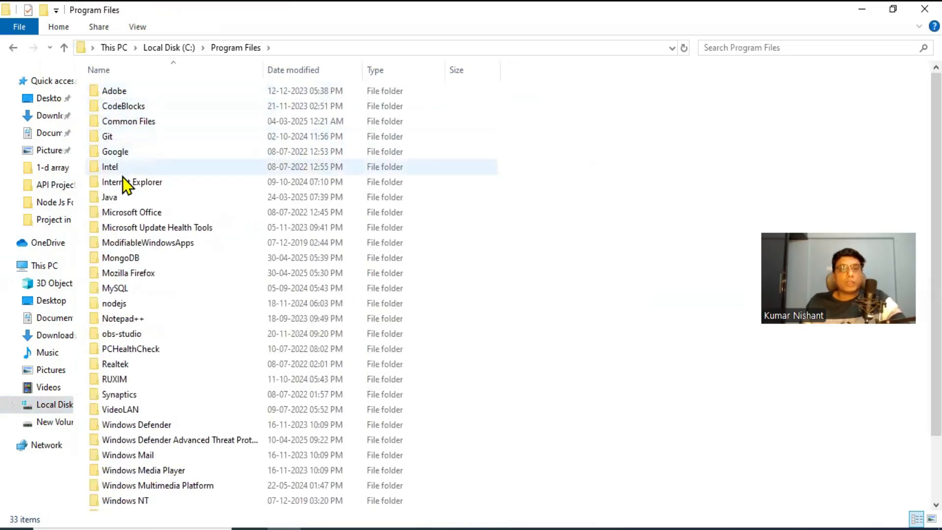
click(131, 261)
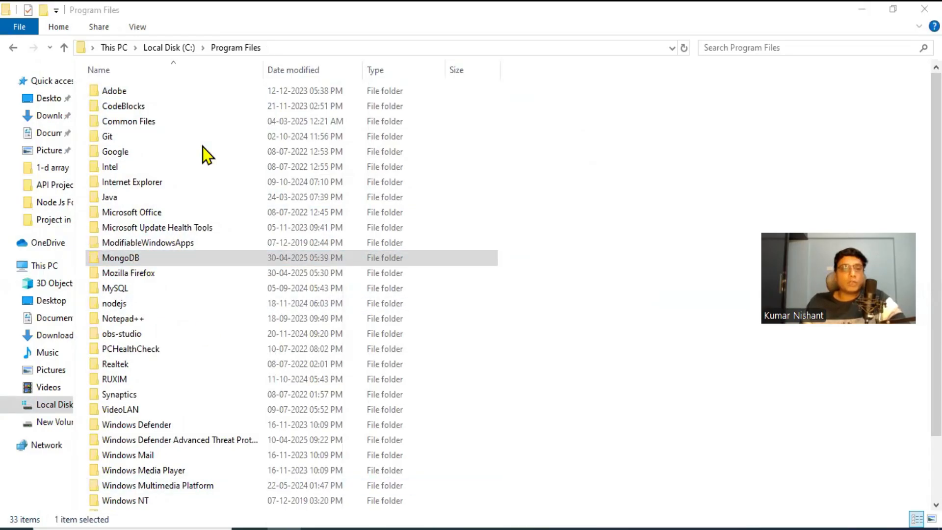
double_click(129, 256)
double_click(110, 92)
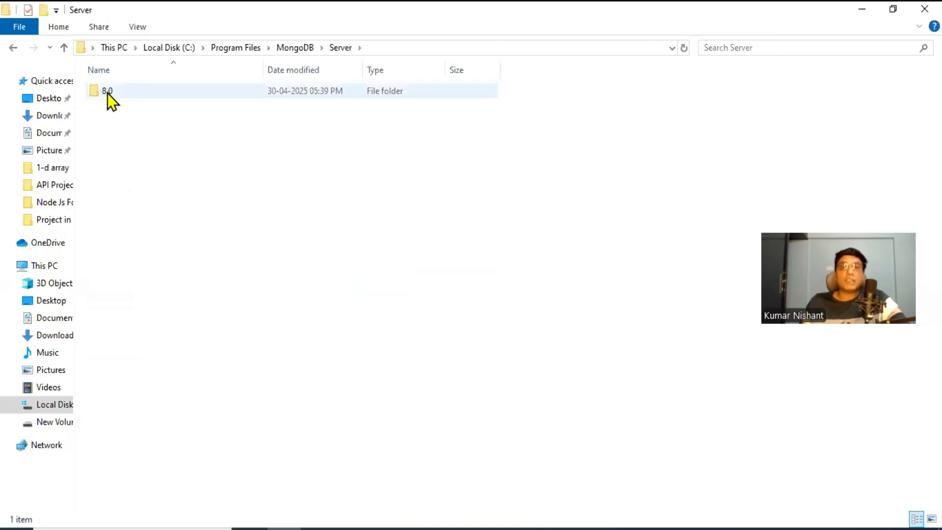
double_click(110, 97)
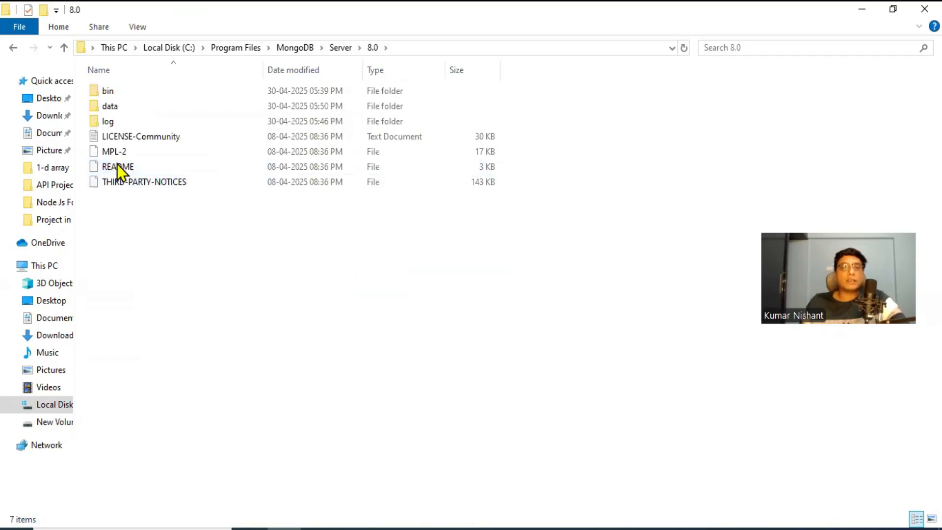
double_click(122, 93)
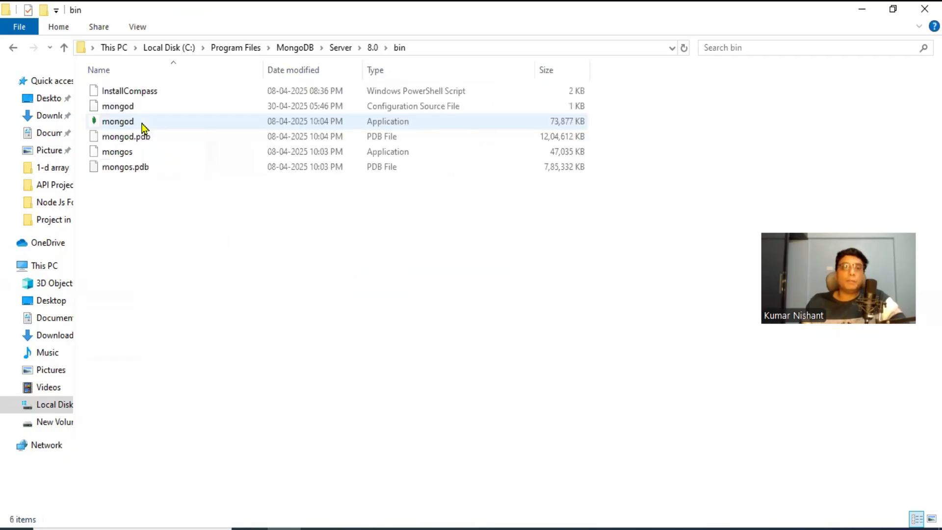
Copy the full path of the MongoDB server's bin folder and narrow the navigation pane slightly
click(452, 48)
key(ctrl+c)
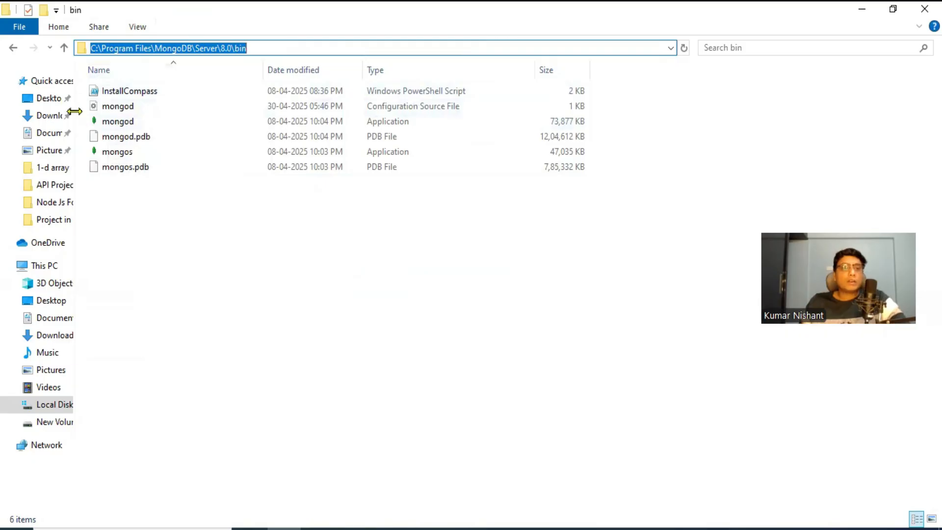
drag(74, 112, 61, 111)
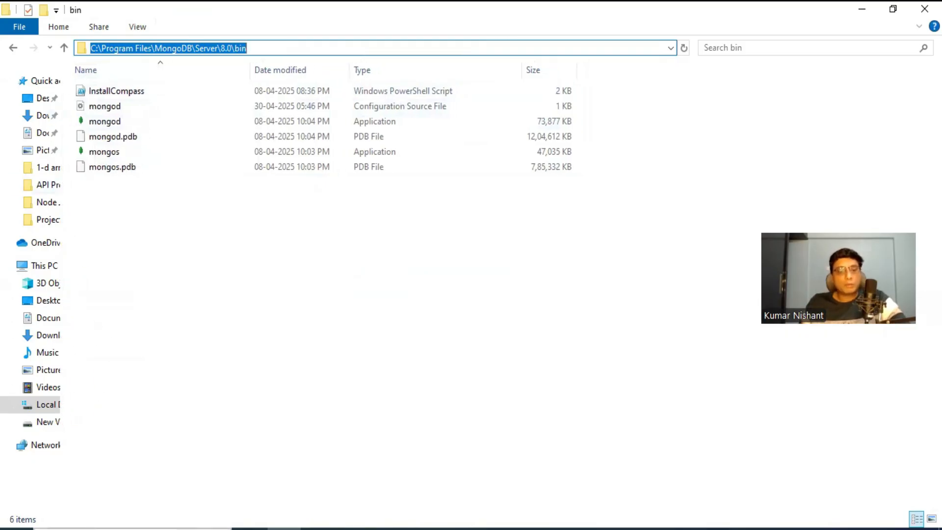
Search Windows for "envi", open the system environment variables settings, and move the System Properties dialog off the file names
key(super+s)
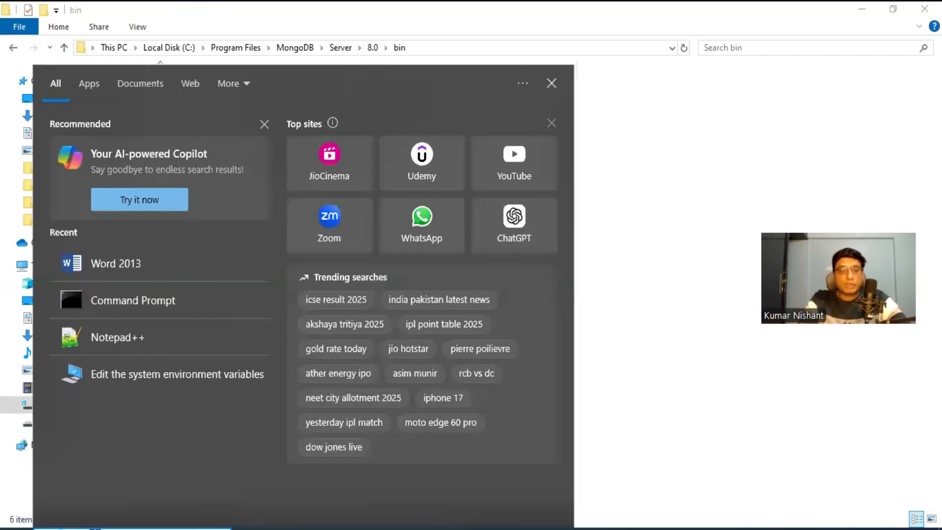
text(envin)
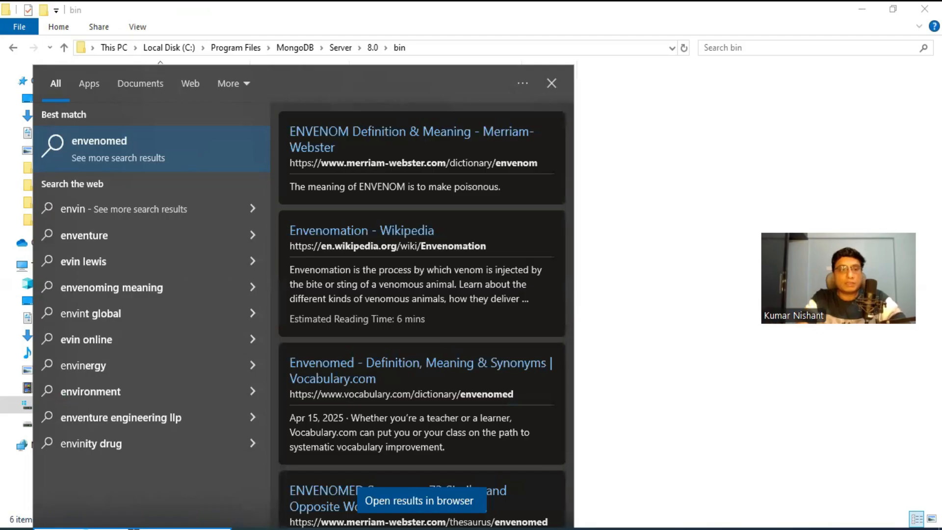
key(BackSpace)
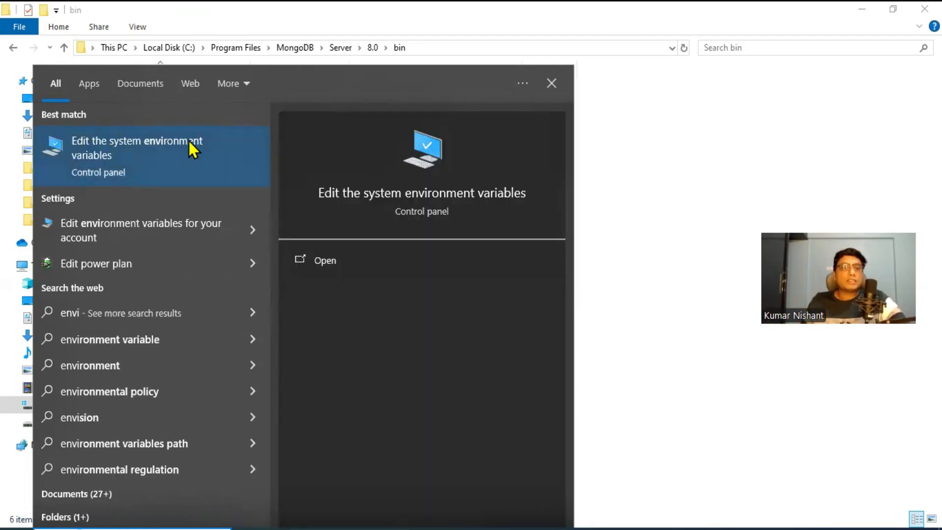
click(124, 143)
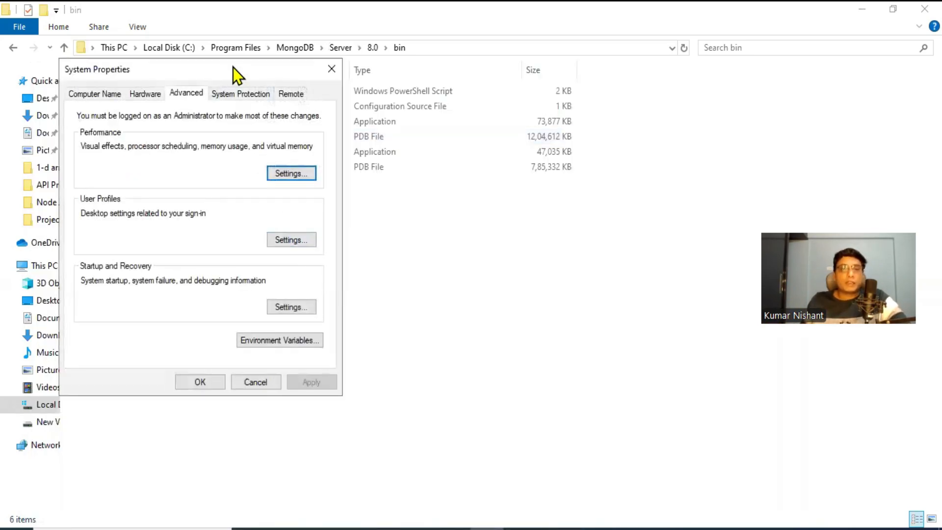
drag(234, 67, 352, 63)
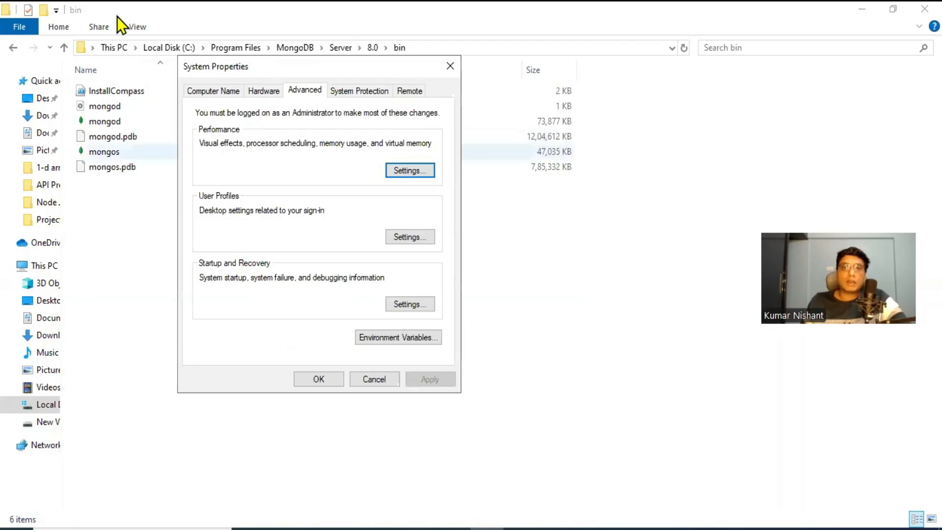
Open the system Path variable for editing and delete its C:\Program Files\MongoDB\Server\8.0\bin\mongos.exe\ entry
click(392, 340)
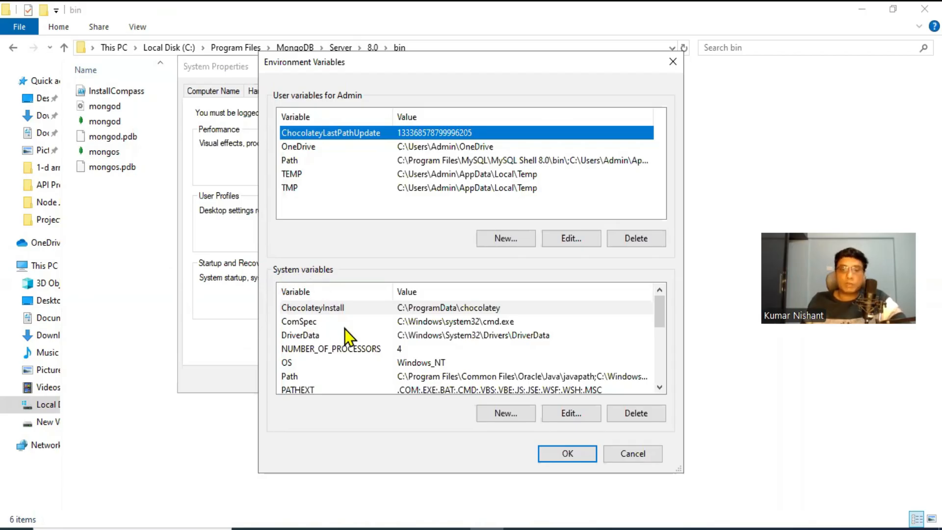
scroll(378, 329, down, 1)
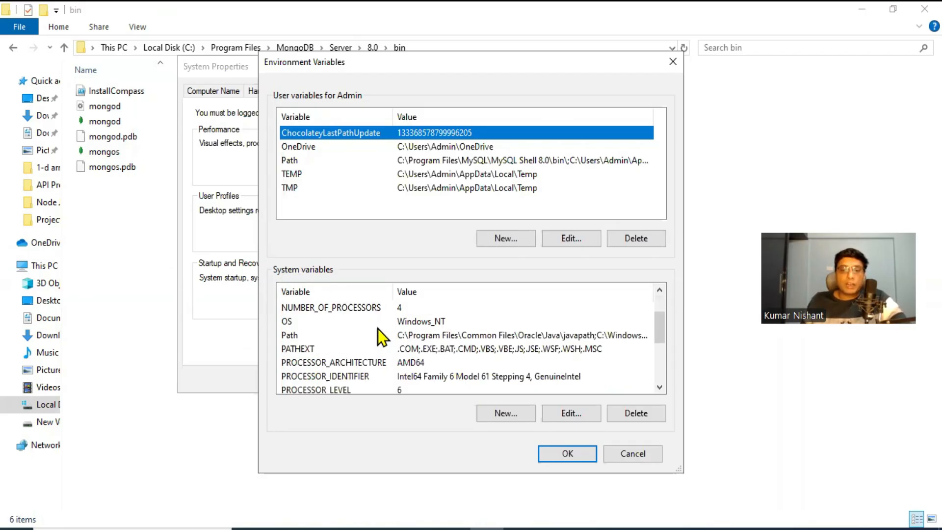
mouse_move(656, 325)
mouse_down()
mouse_move(667, 366)
mouse_move(665, 329)
mouse_up()
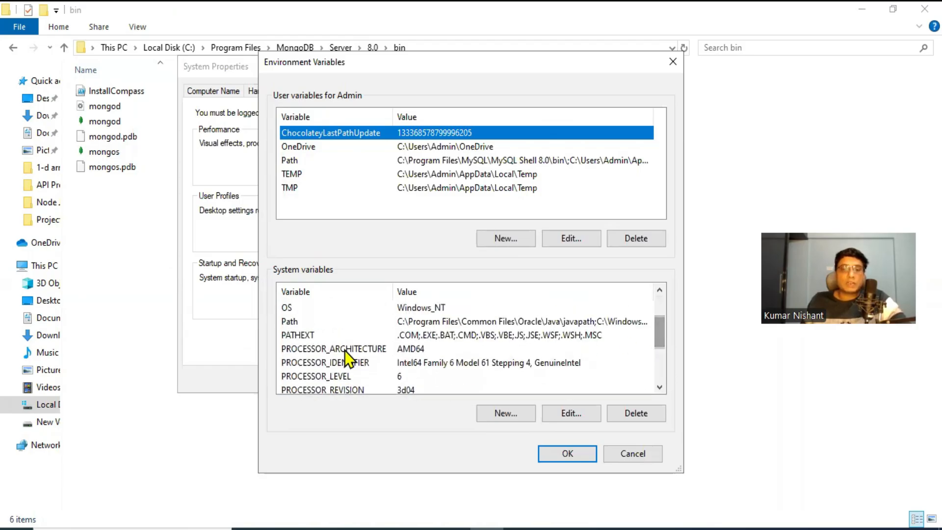
click(294, 325)
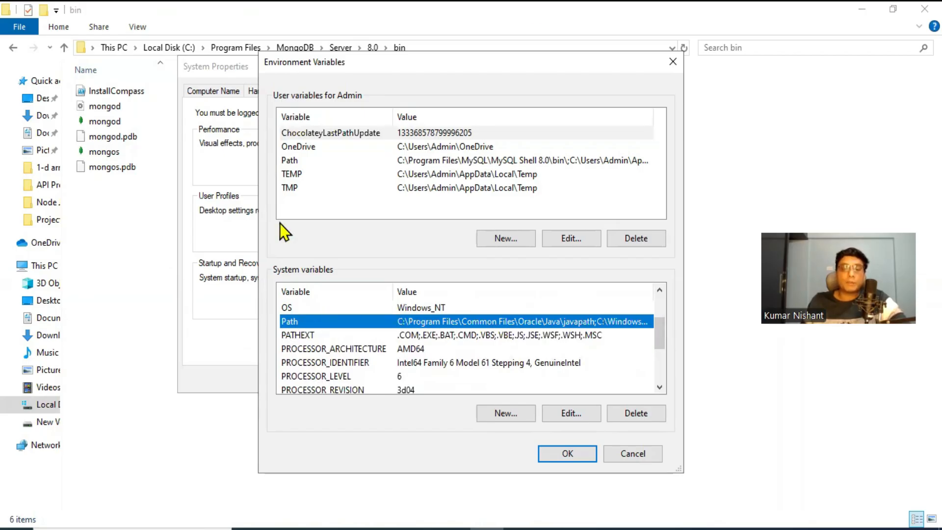
click(573, 416)
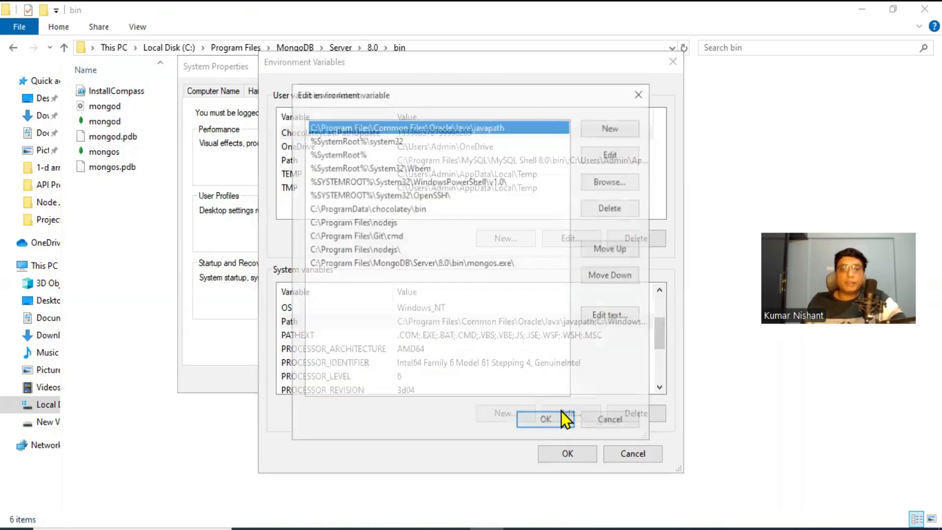
click(612, 128)
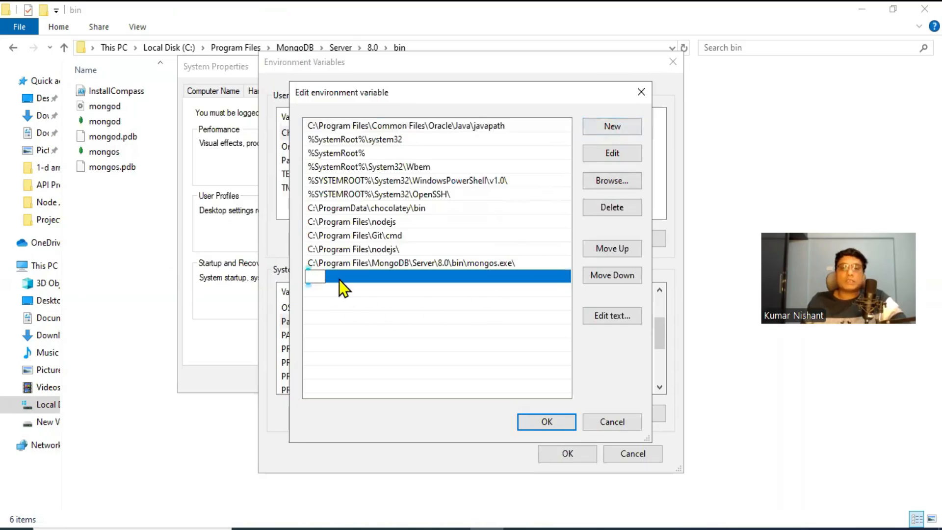
click(487, 263)
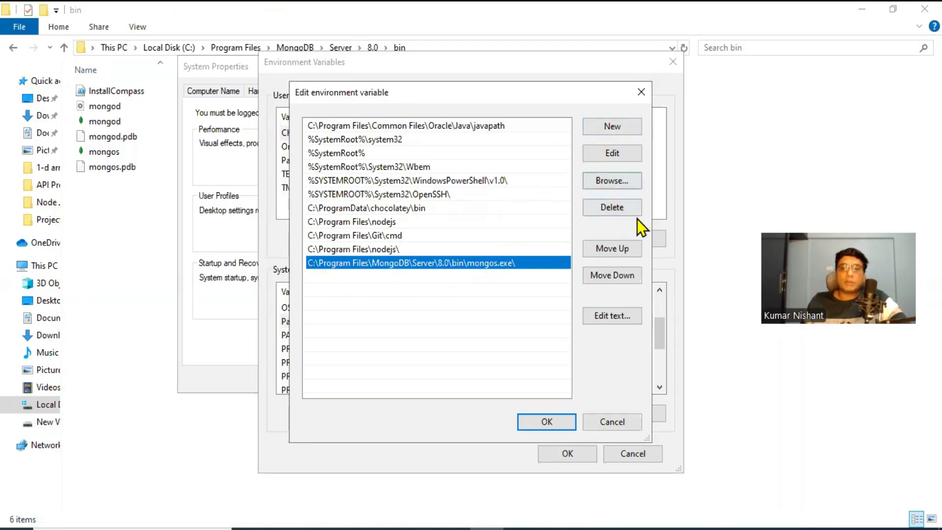
click(612, 210)
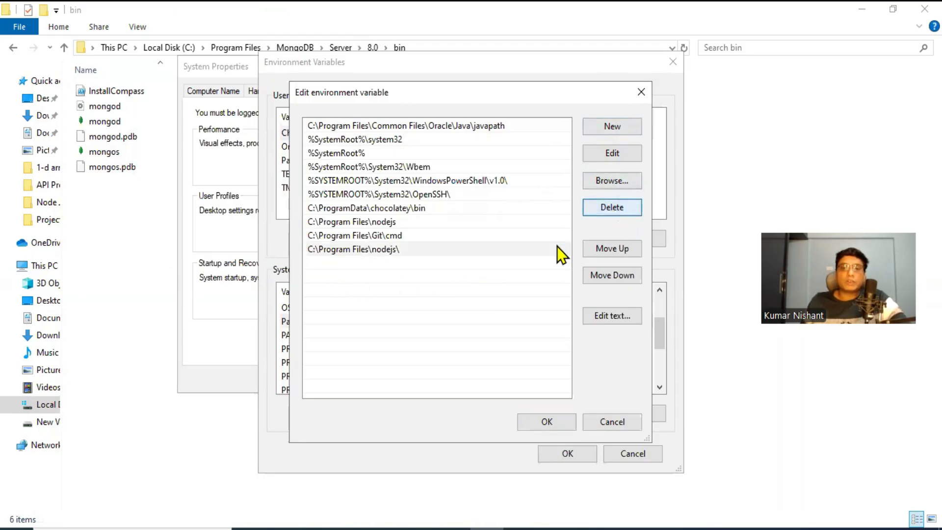
Add C:\Program Files\MongoDB\Server\8.0\bin as a new entry in the system Path and save the environment variable changes
click(610, 129)
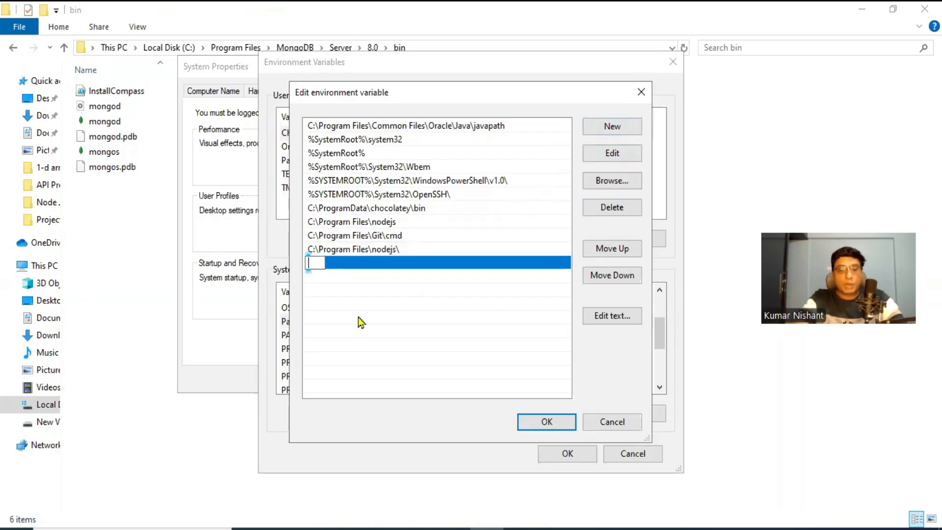
key(ctrl+v)
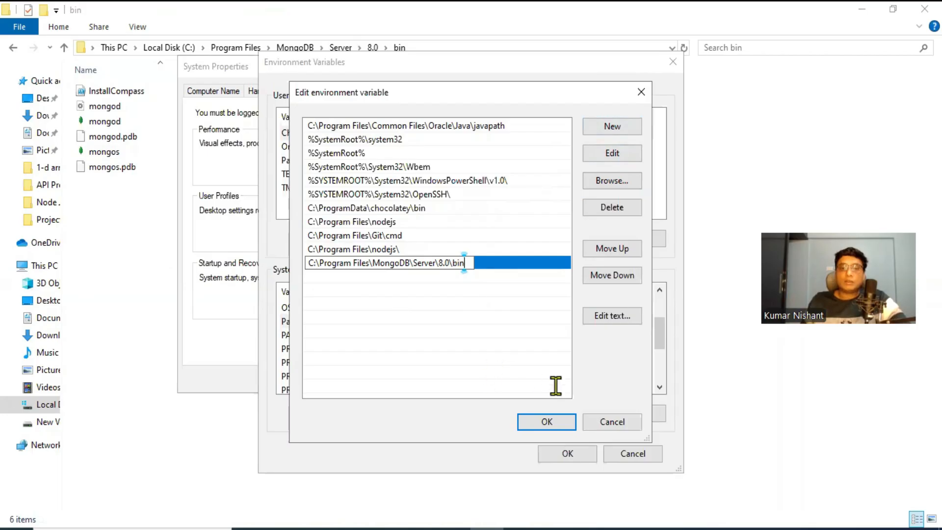
click(543, 420)
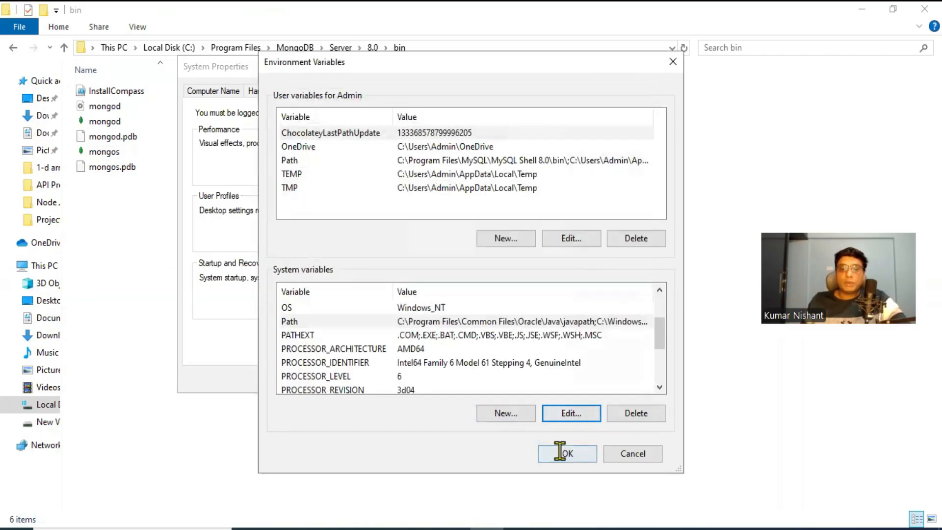
click(563, 452)
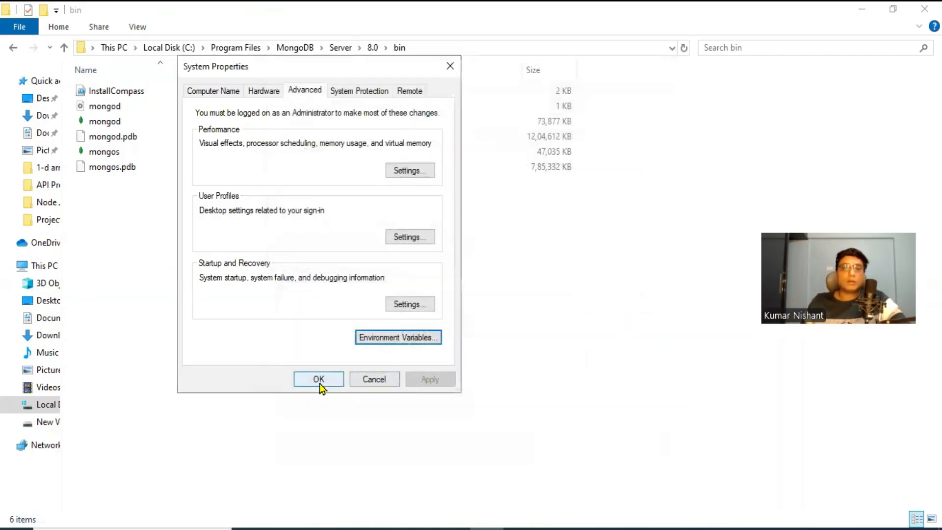
click(319, 379)
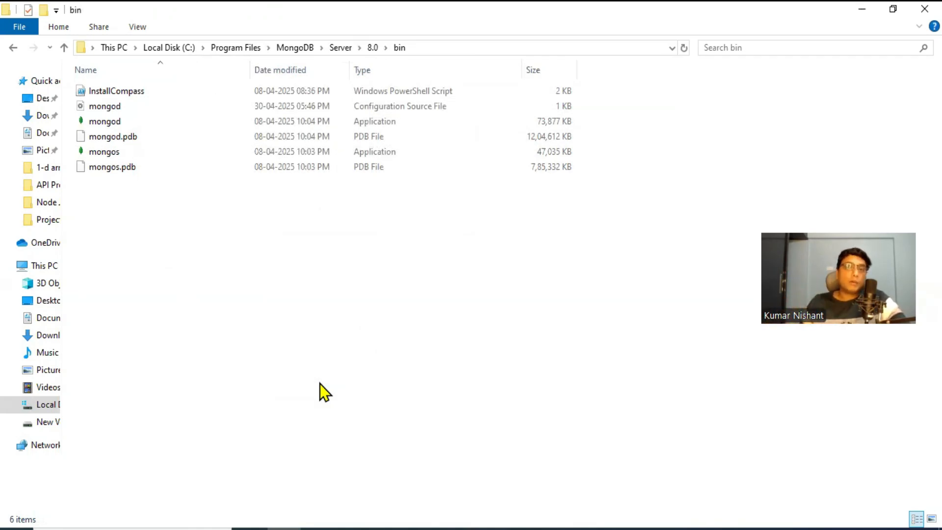
Browse in File Explorer to the Mongosh folder on drive C: and copy its full path
click(181, 49)
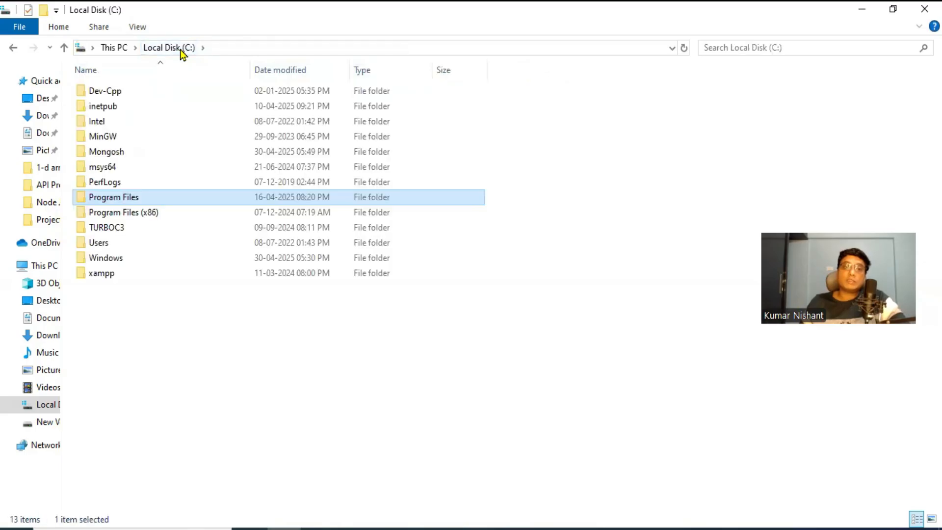
double_click(118, 153)
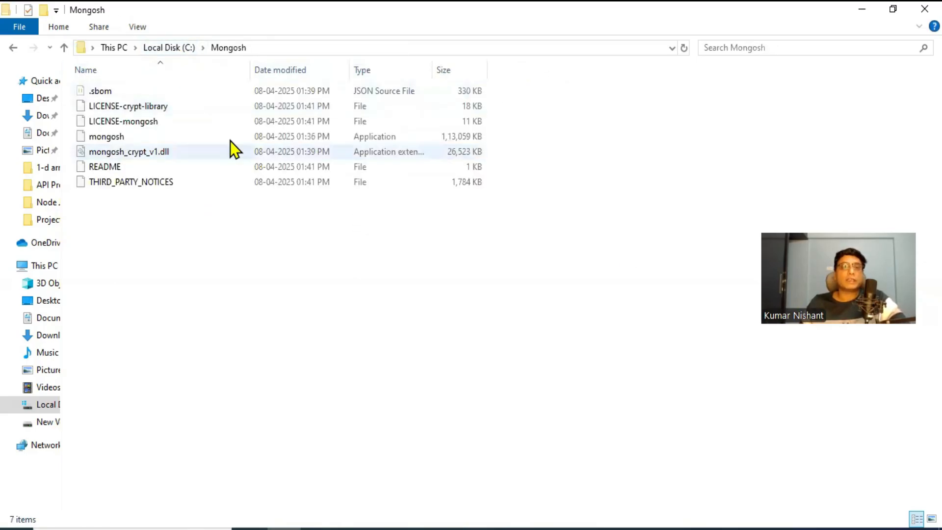
click(265, 47)
key(ctrl+c)
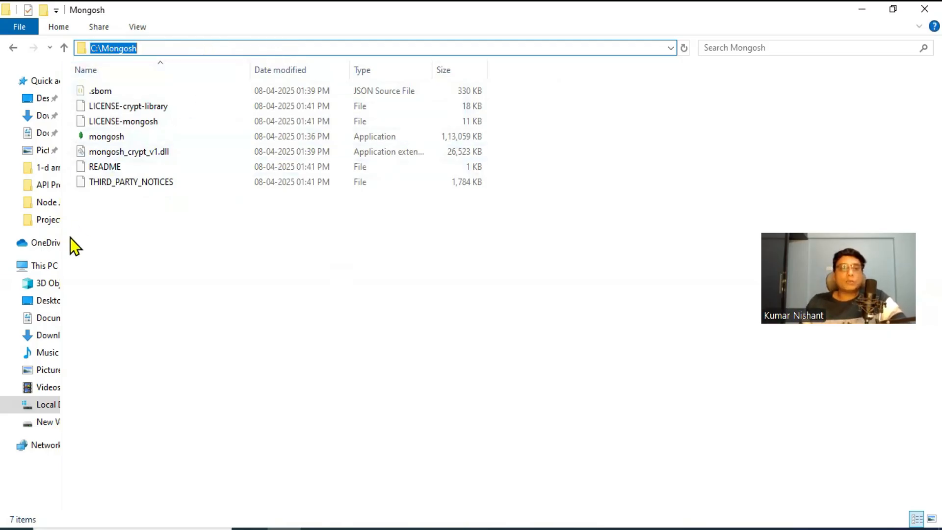
Search Windows for "ed", open the system environment variables settings, and open the user Path variable for editing
click(88, 529)
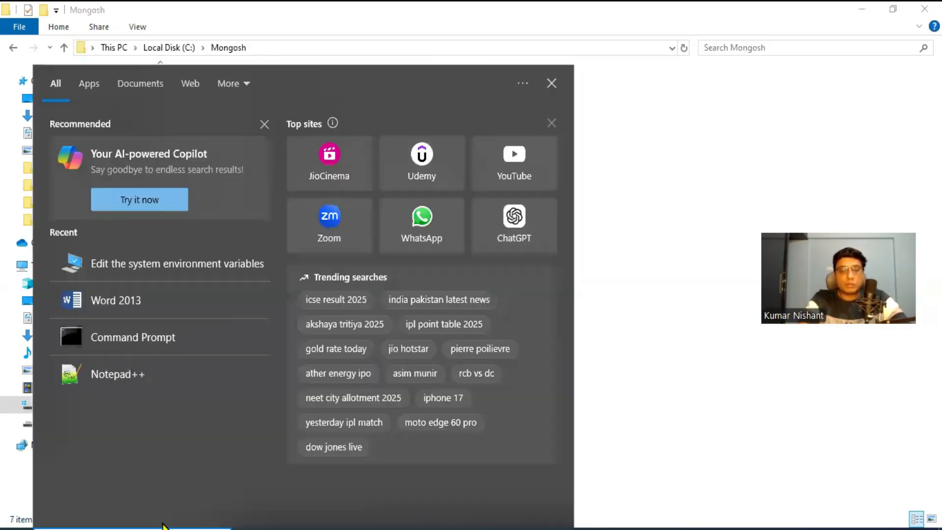
text(ed)
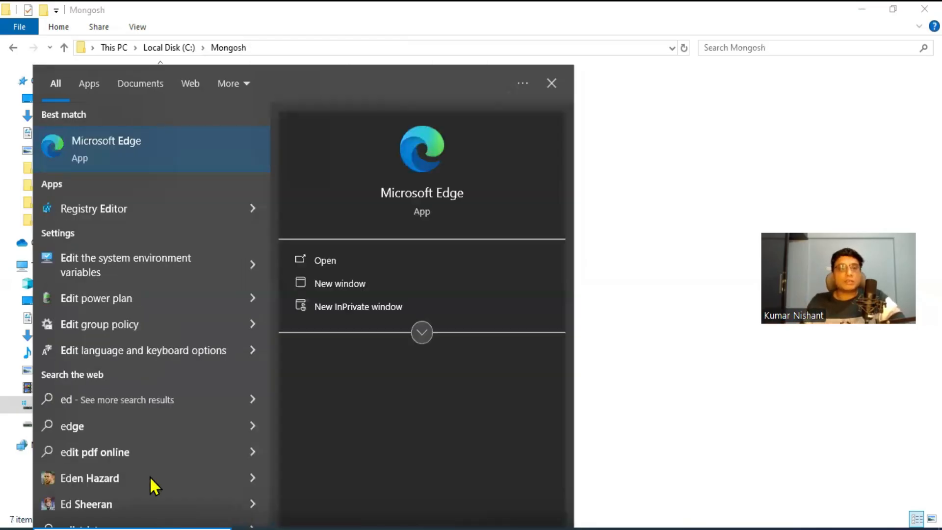
click(127, 267)
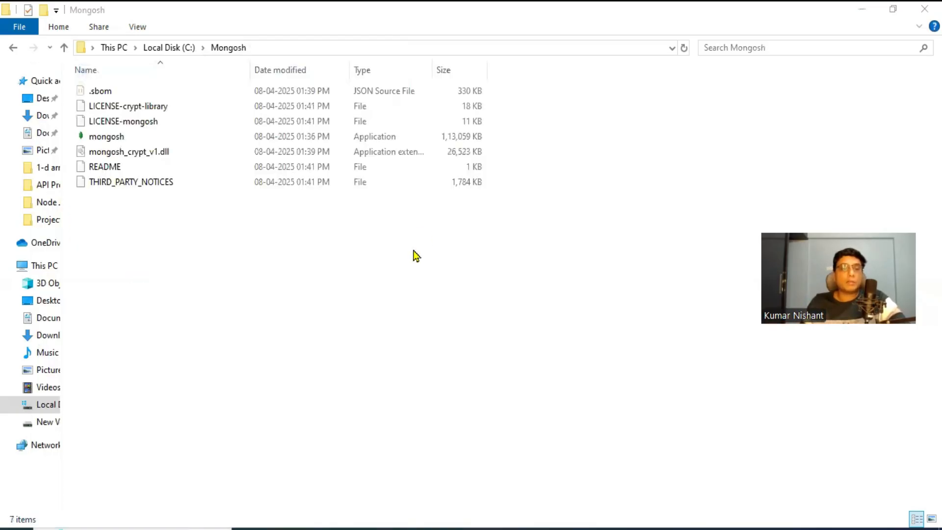
click(294, 359)
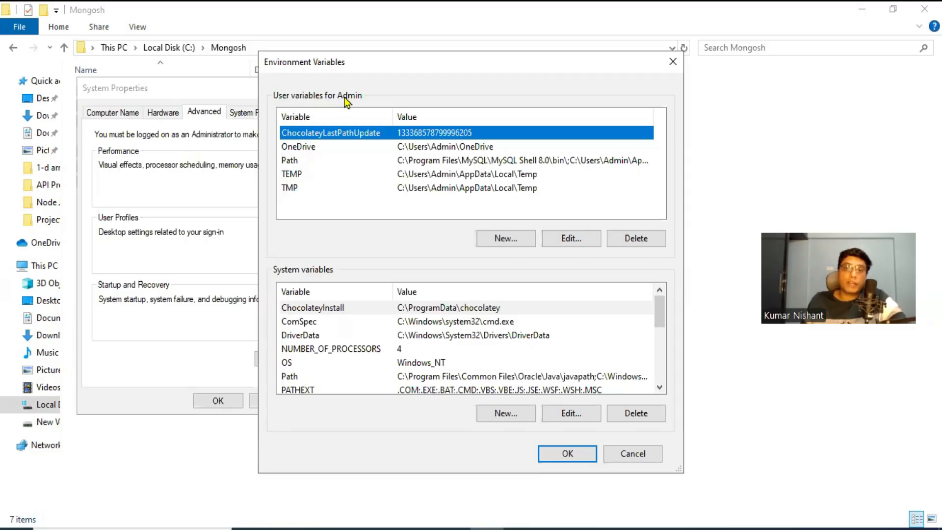
click(316, 160)
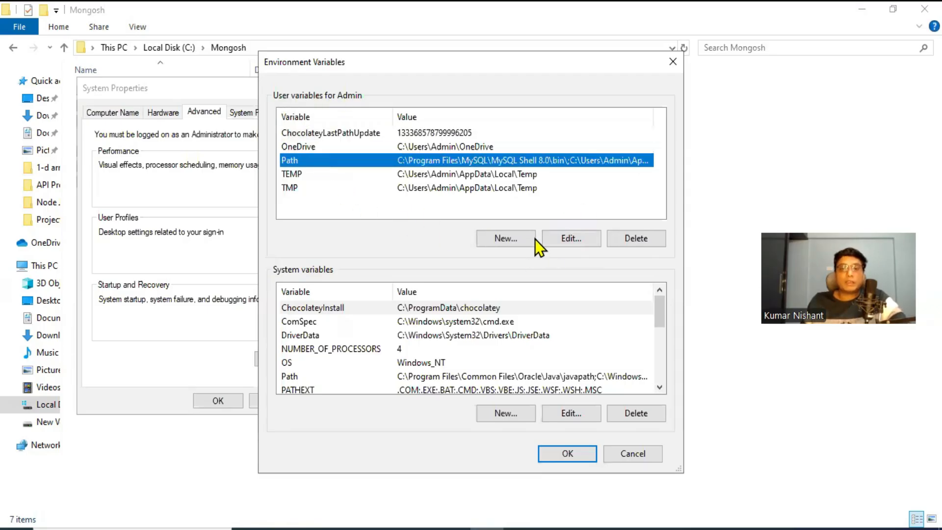
click(549, 242)
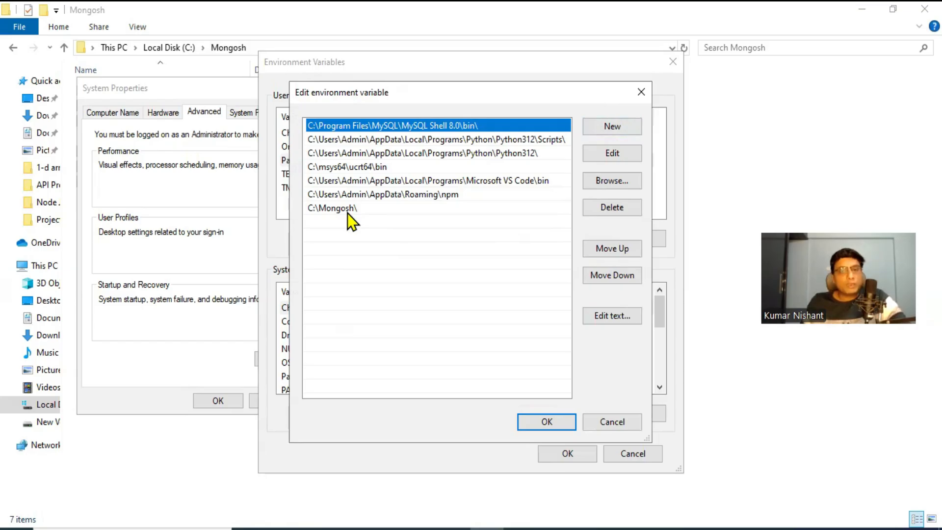
Replace the C:\Mongosh\ entry in the user Path with the copied path C:\Mongosh and save the environment variable changes
click(612, 127)
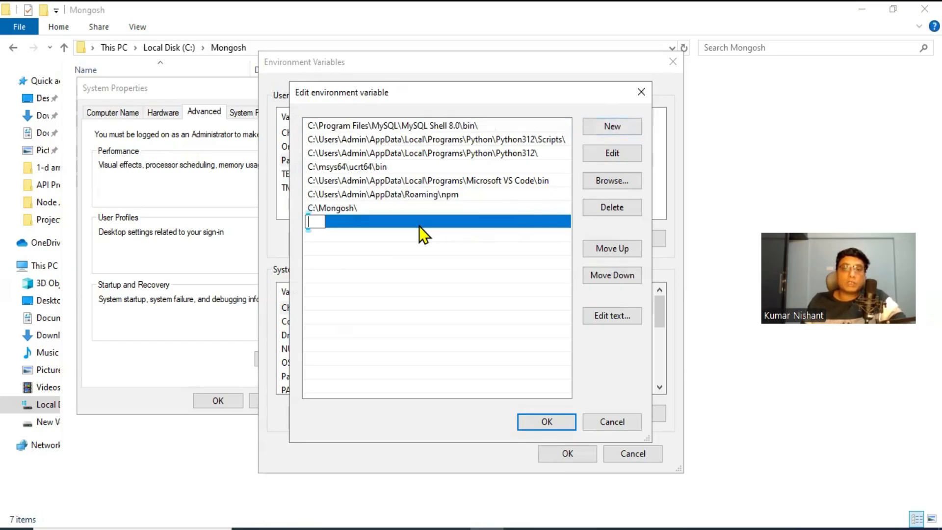
click(417, 208)
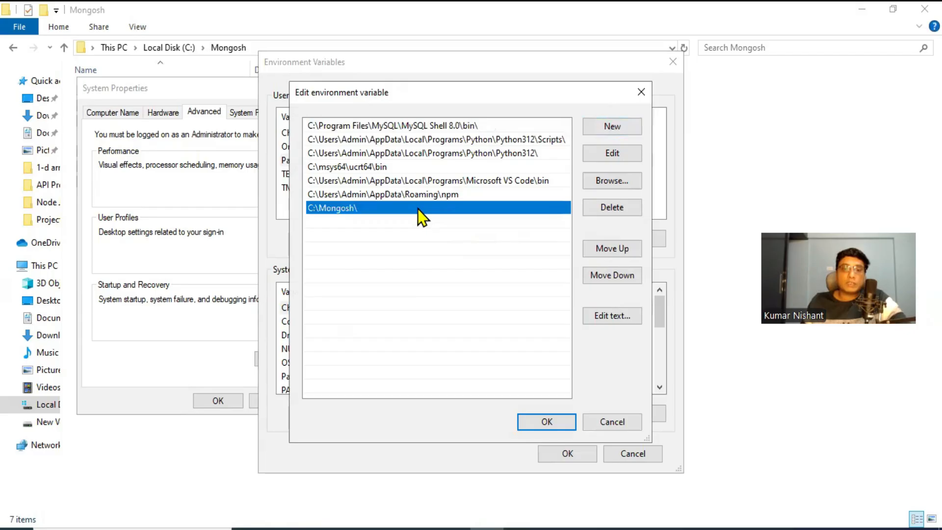
click(616, 210)
click(633, 126)
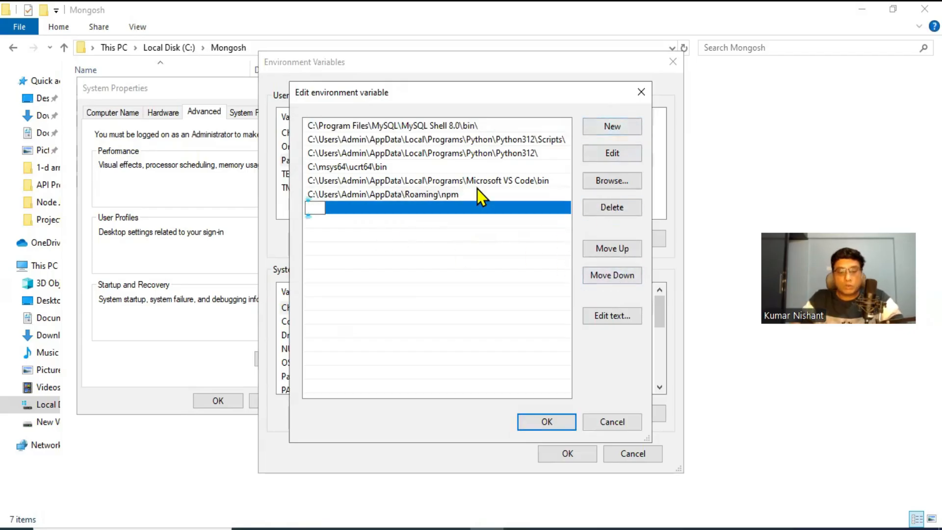
key(ctrl+v)
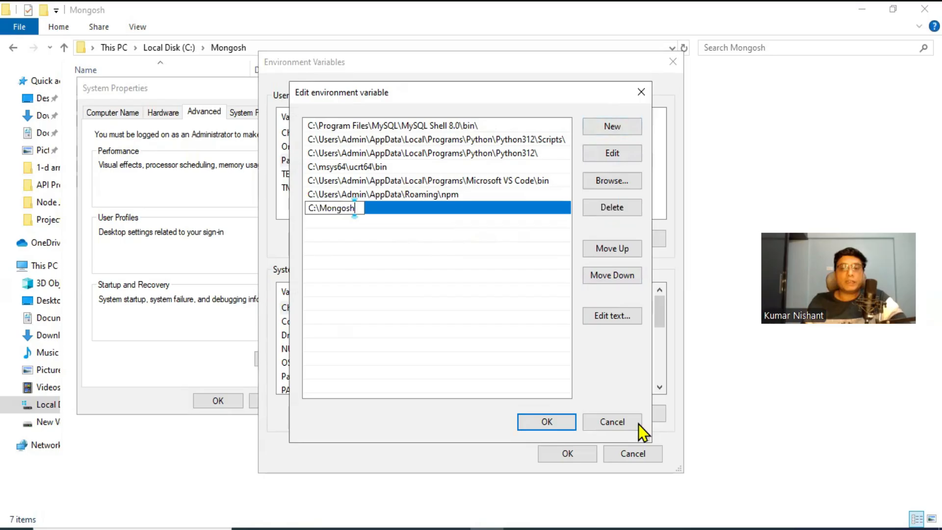
click(547, 423)
click(564, 458)
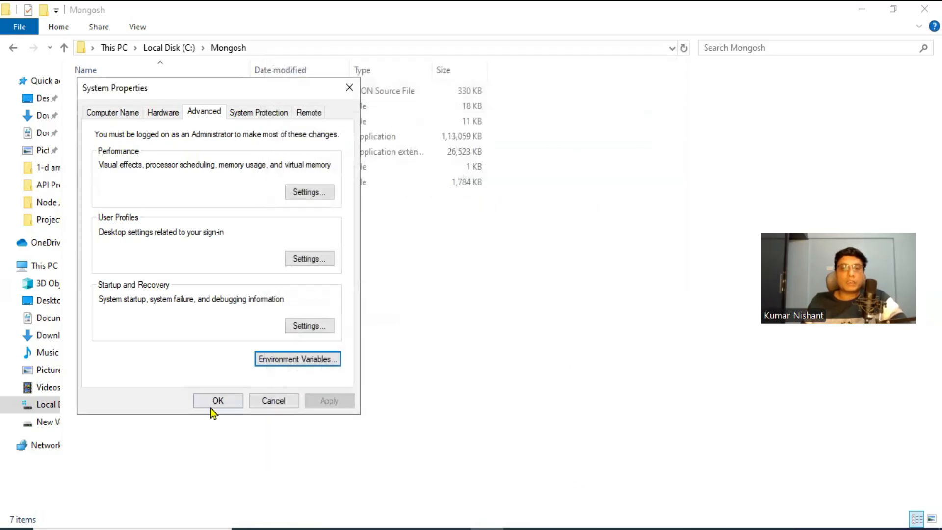
click(227, 404)
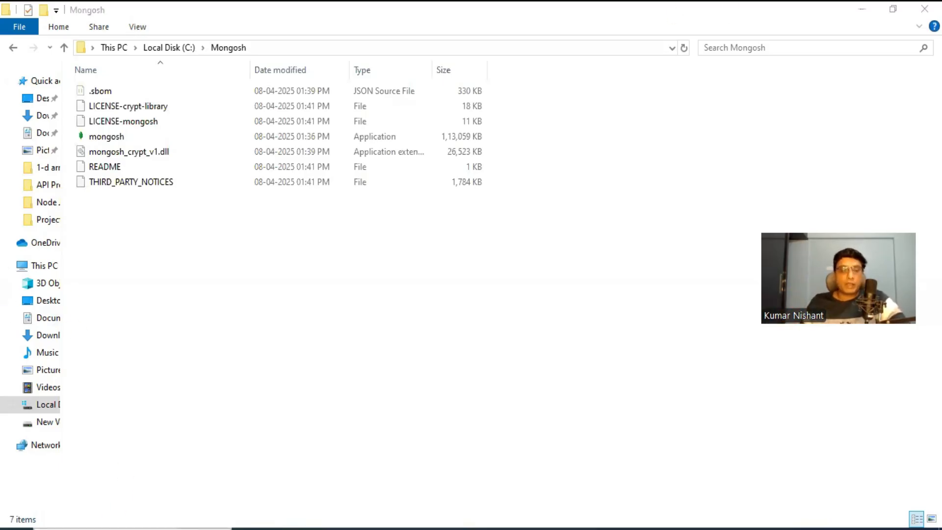
Search Windows for "cmd", open Command Prompt, and move its window up and slightly to the left
click(113, 528)
text(cm)
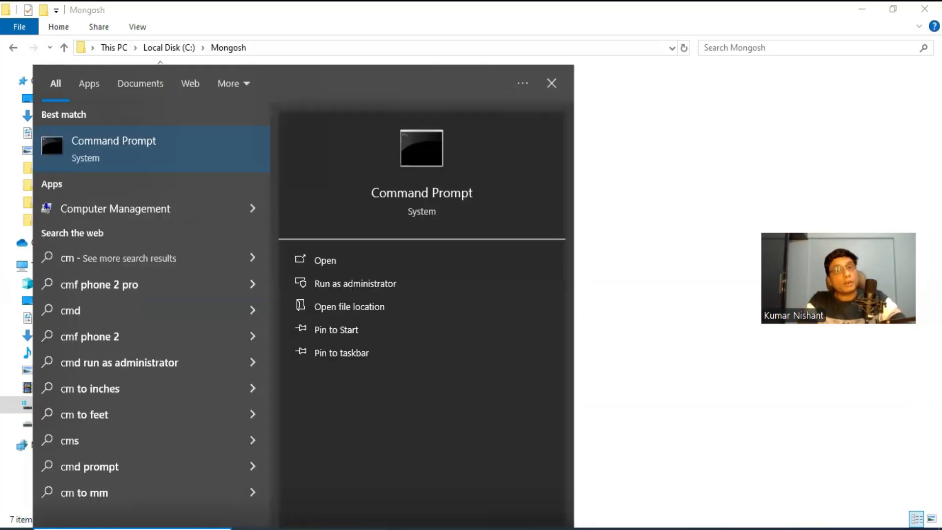
text(d)
key(Return)
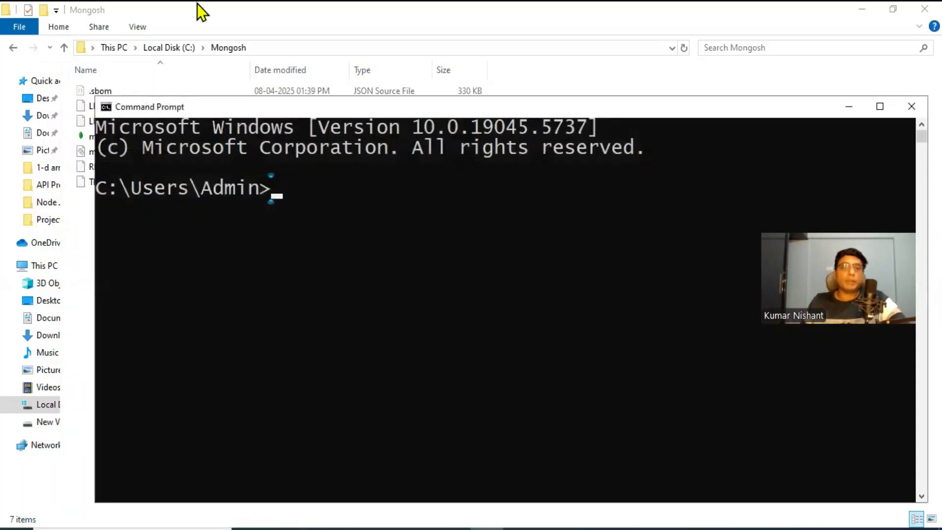
drag(294, 105, 267, 51)
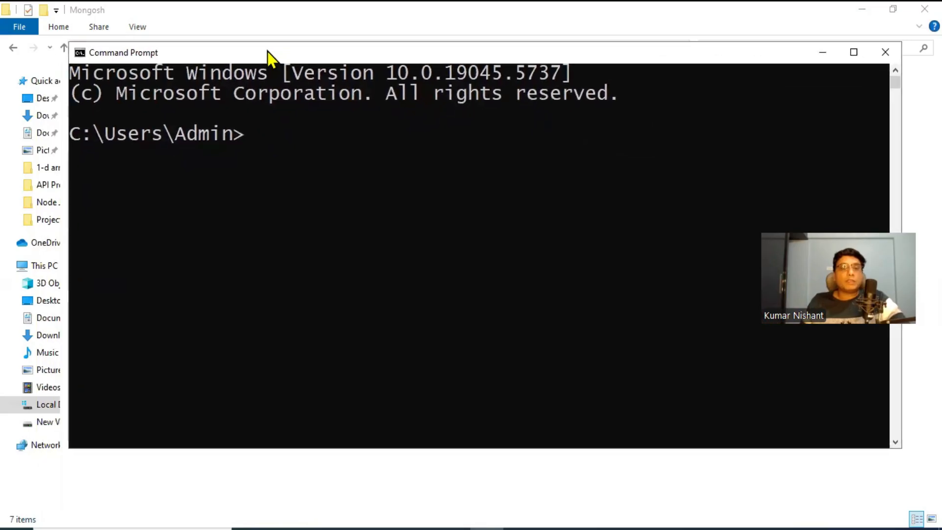
click(269, 192)
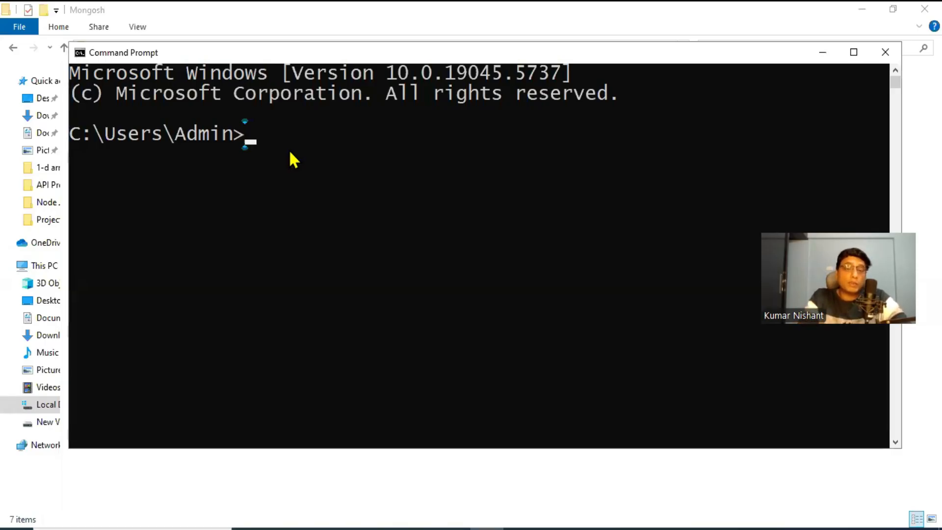
Run mongosh in Command Prompt to connect to the local MongoDB server and maximize the window
text(mongosh)
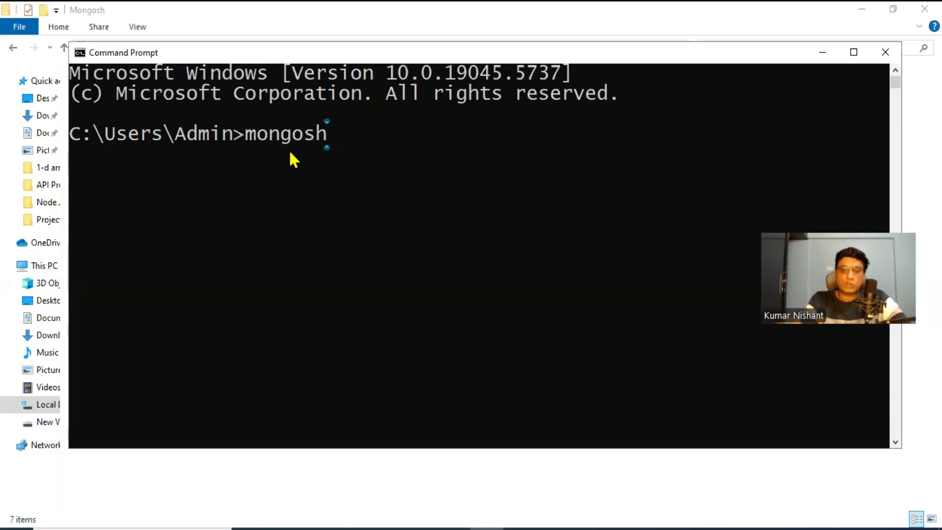
key(Return)
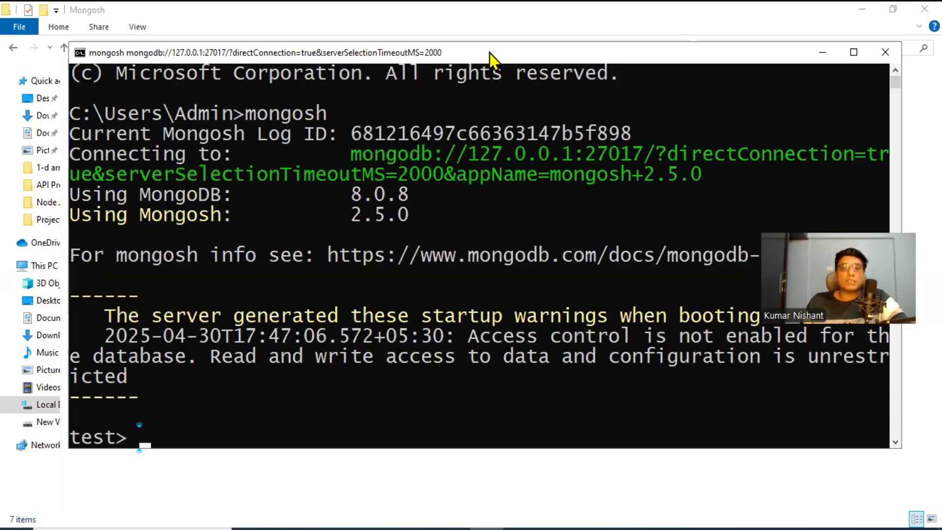
click(853, 52)
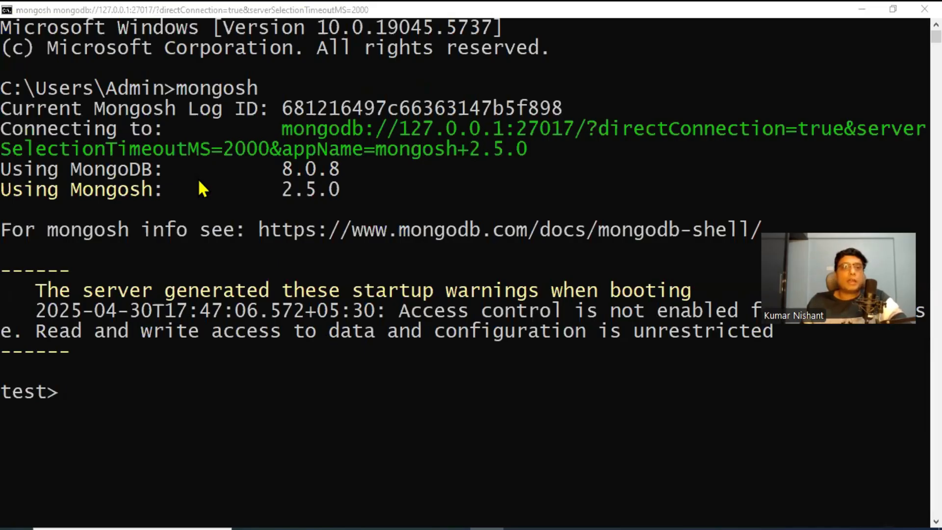
Run show dbs in the MongoDB shell to list the databases on the local server
click(280, 131)
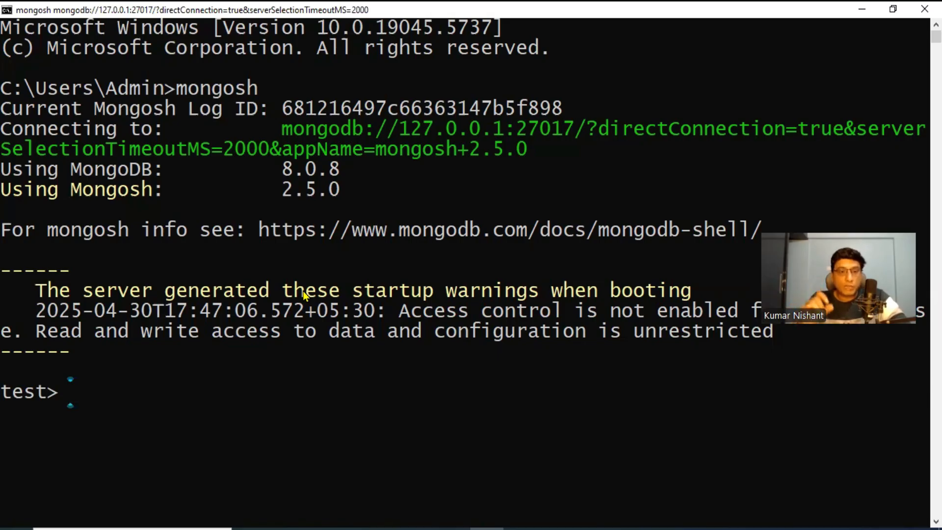
text(show dbs)
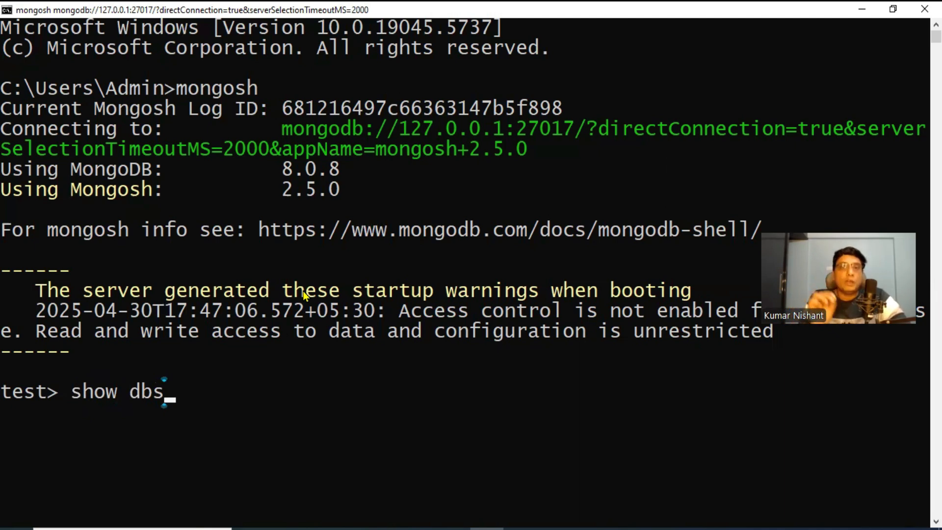
key(Return)
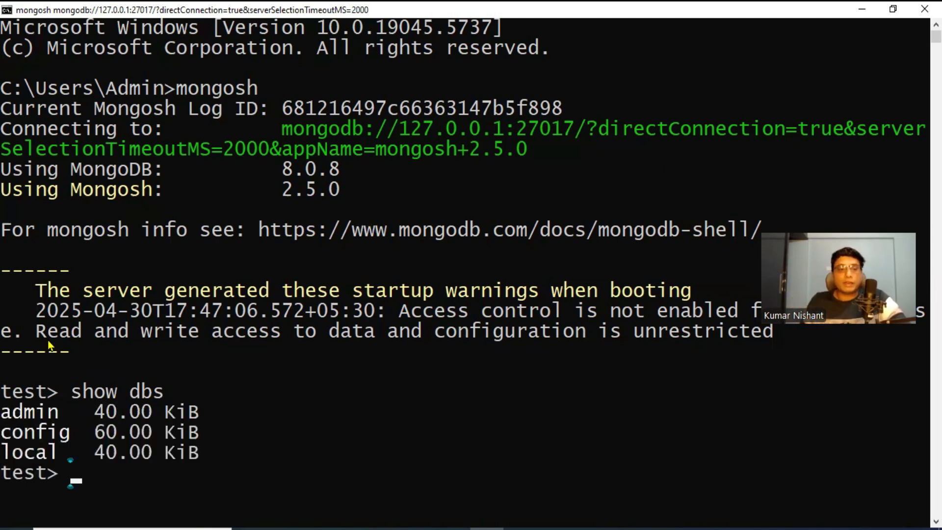
Examine the database names and sizes in the show dbs output and the current database prompt below it
drag(6, 416, 80, 416)
click(6, 433)
drag(9, 436, 69, 435)
drag(5, 456, 58, 456)
click(37, 426)
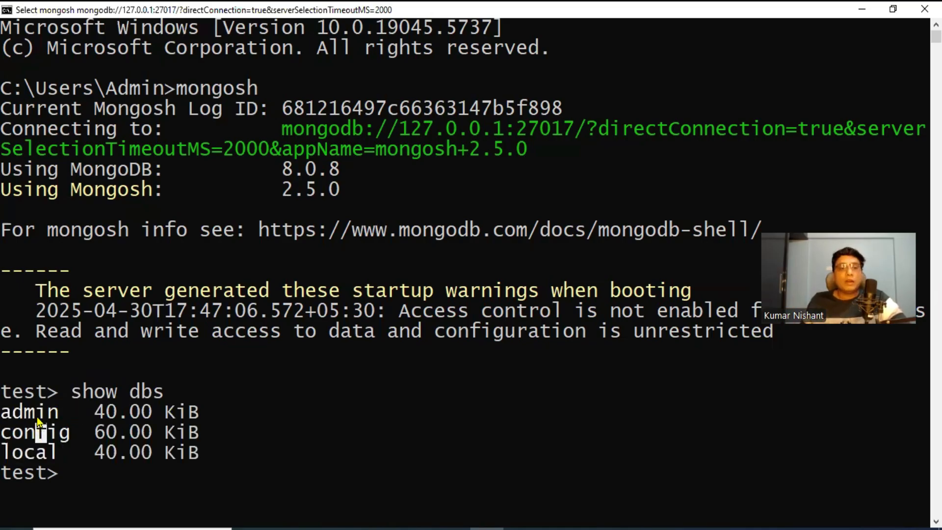
drag(5, 412, 204, 448)
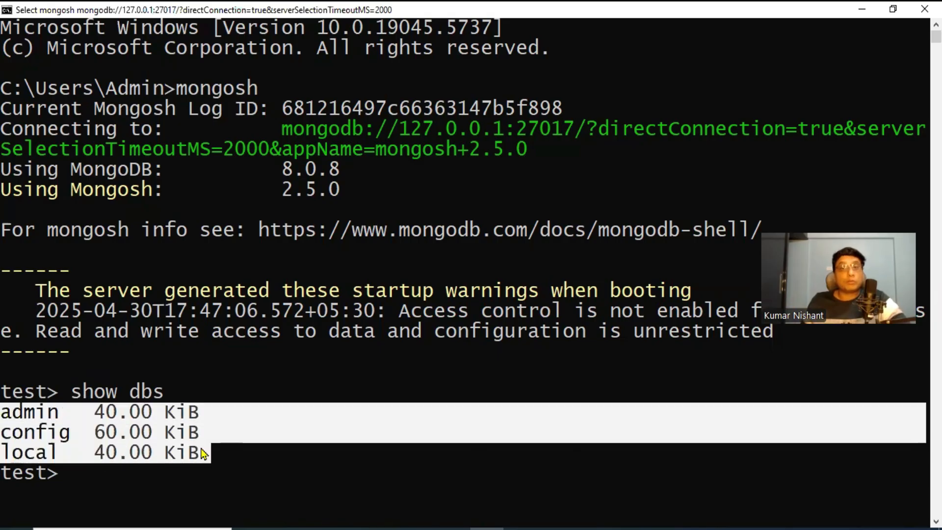
click(159, 414)
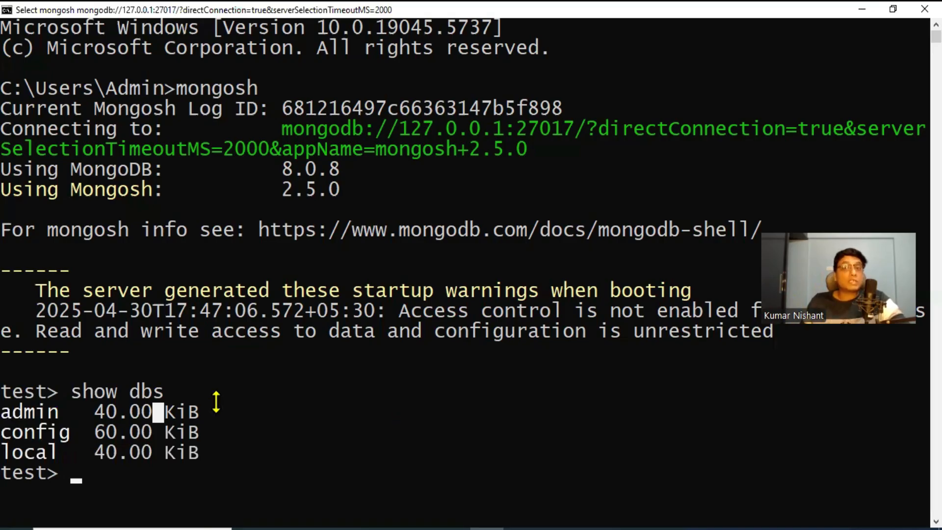
scroll(216, 402, down, 3)
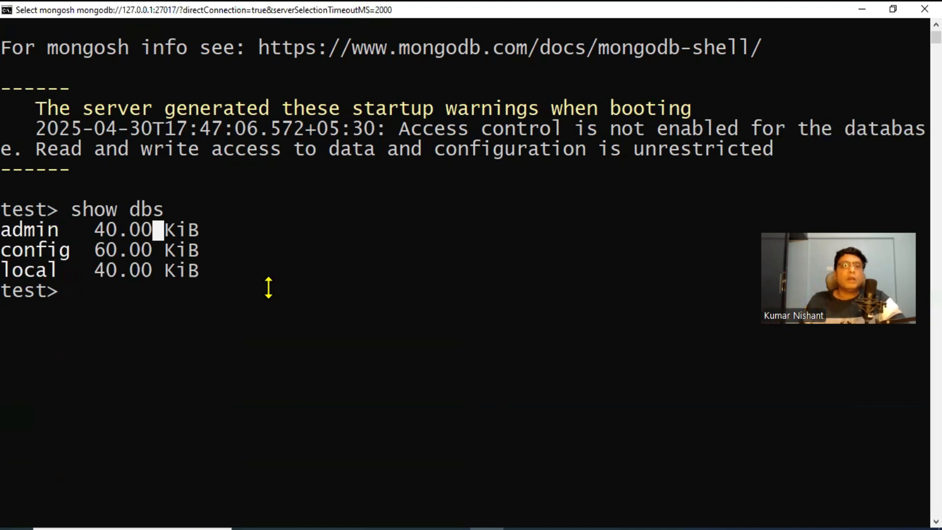
scroll(268, 287, up, 3)
drag(2, 470, 53, 469)
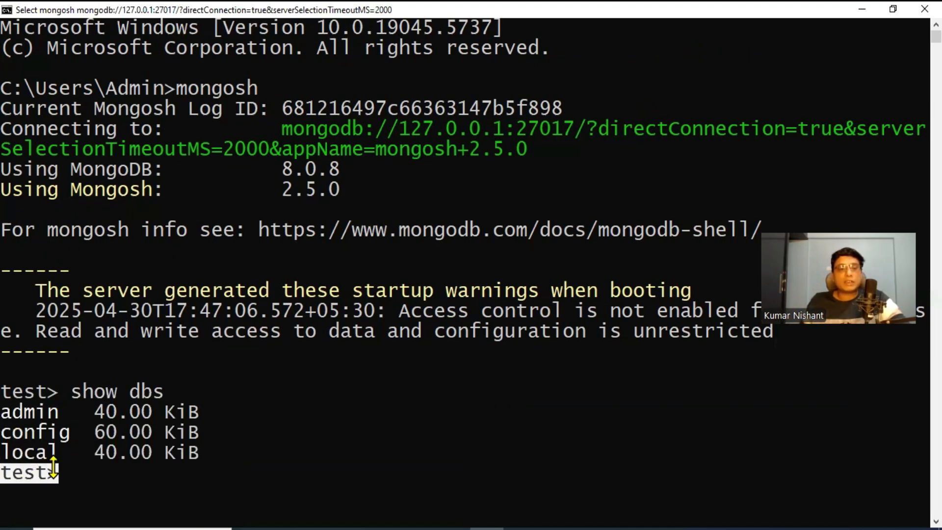